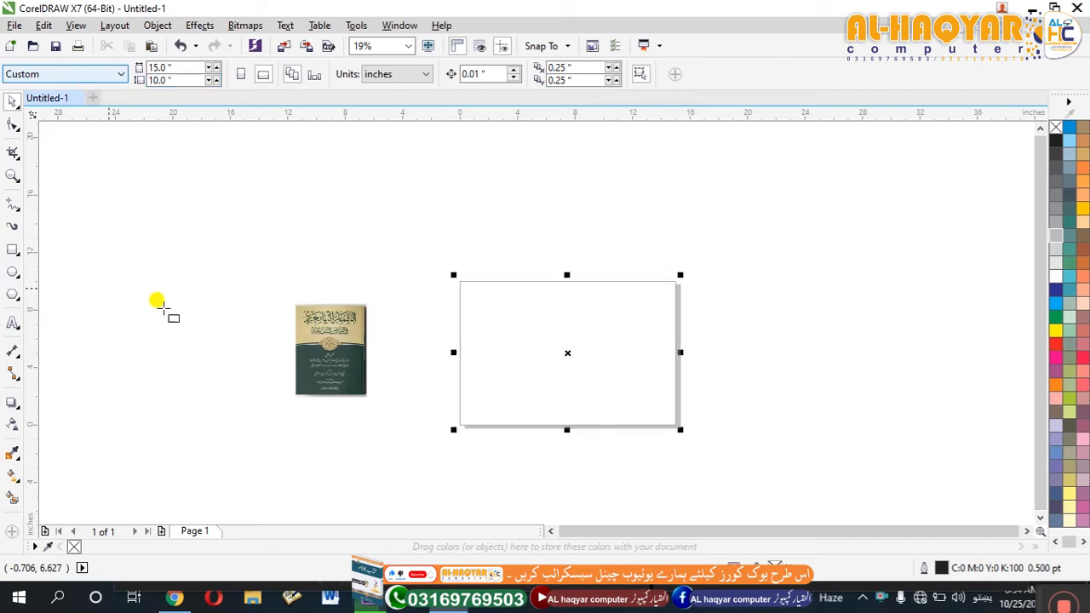
# Make a centred spine rectangle from the page-size rectangle, 1 inch wide at full 10-inch height, with proportional scaling unlocked.
pyautogui.click(678, 349)
pyautogui.click(653, 355)
pyautogui.moveTo(682, 353); pyautogui.dragTo(574, 426)
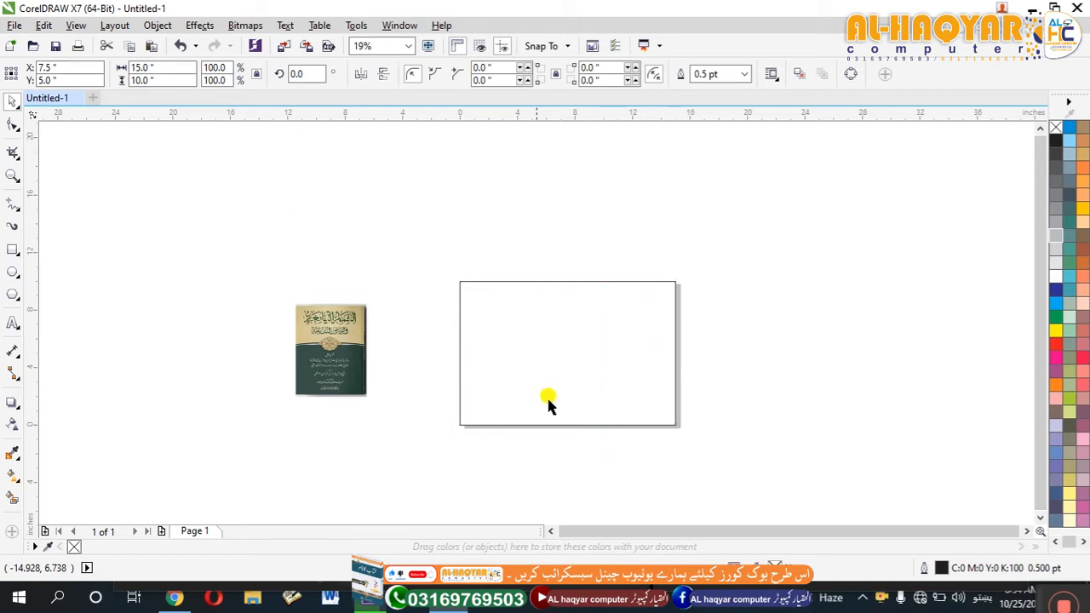
pyautogui.click(192, 68)
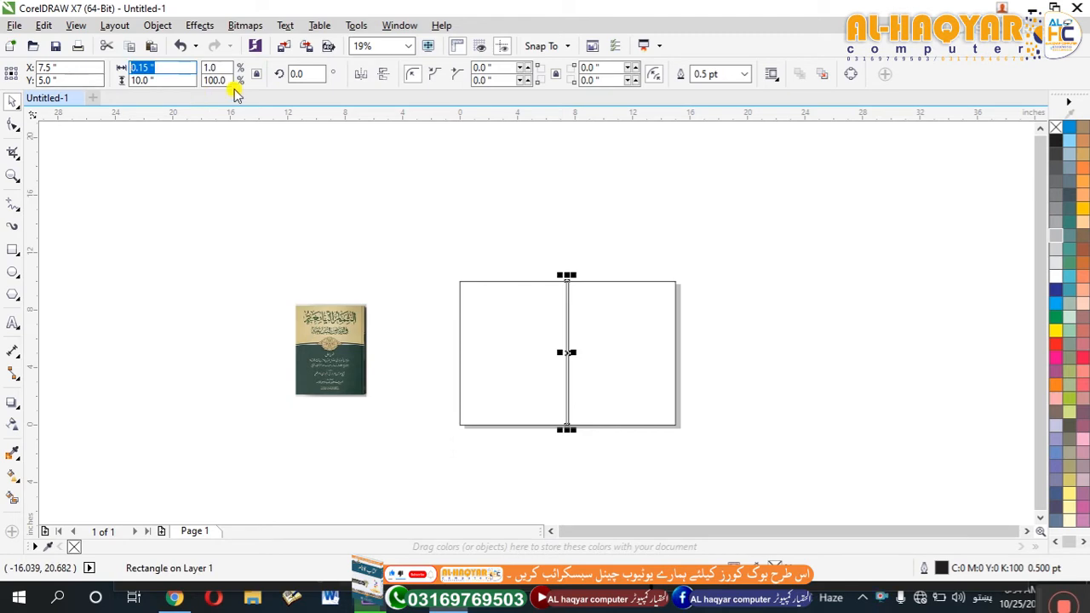
pyautogui.press('Return')
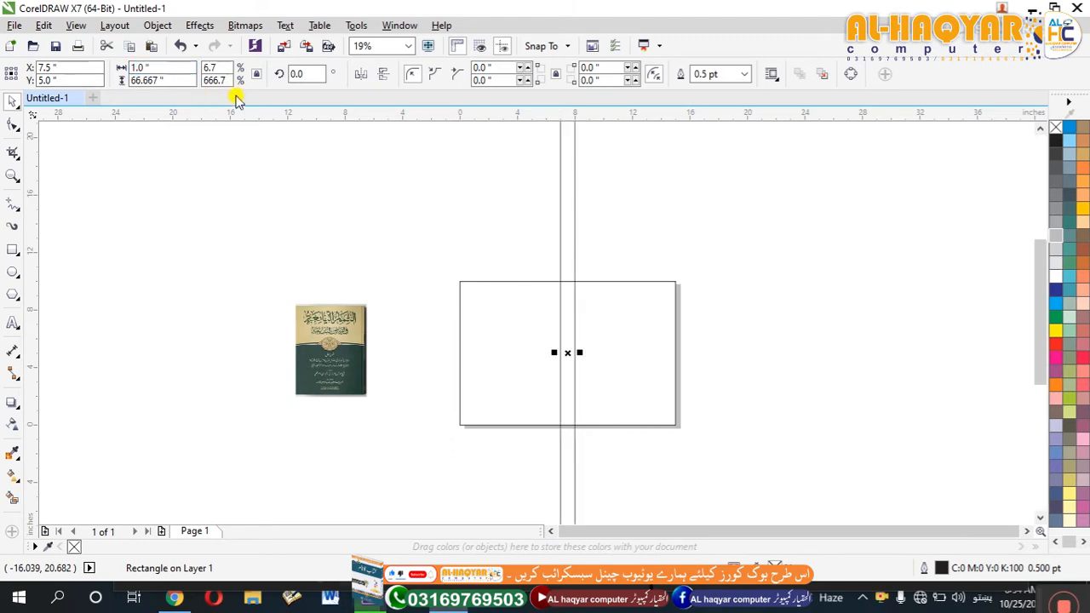
pyautogui.hotkey('ctrl', 'z')
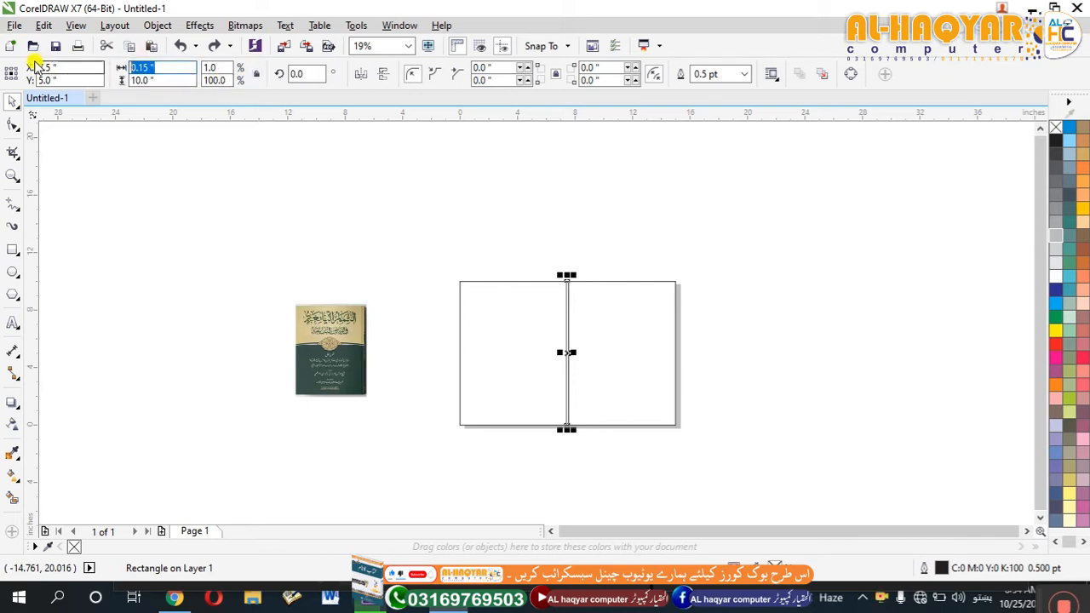
pyautogui.press('Return')
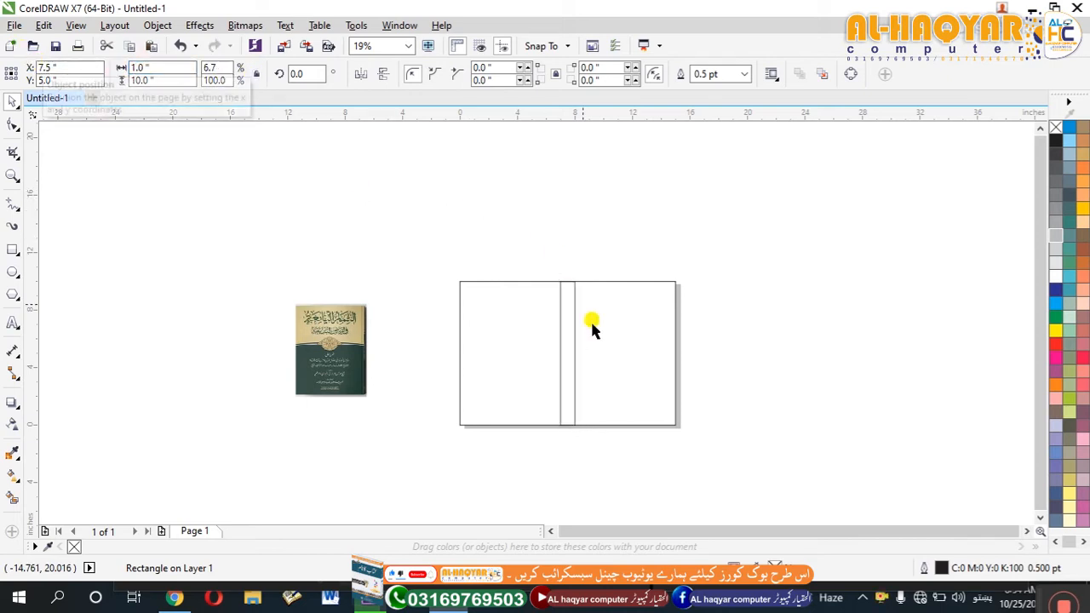
# Add a one-step inside contour to the 15 × 10 inch outer rectangle with a 0.5-inch offset.
pyautogui.click(561, 352)
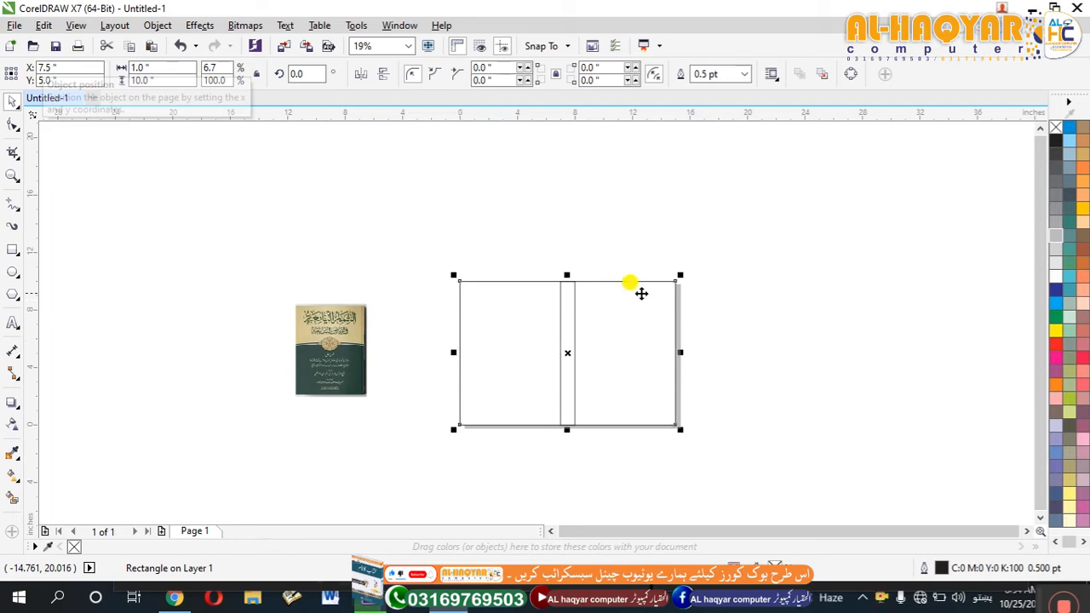
pyautogui.click(10, 409)
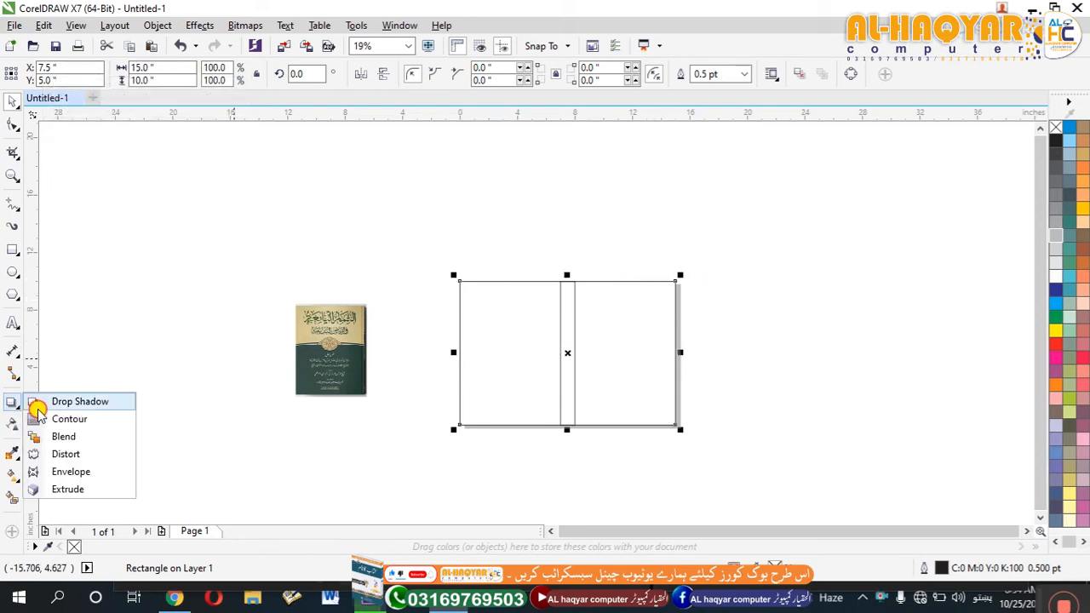
pyautogui.click(90, 399)
pyautogui.click(493, 294)
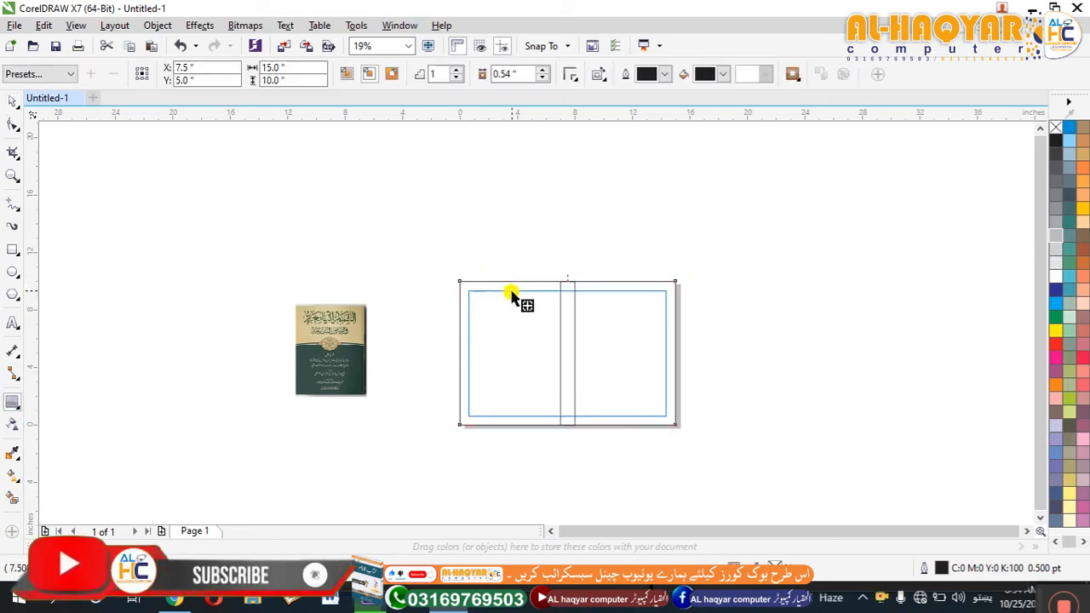
pyautogui.scroll(2, 482, 285)
pyautogui.scroll(1, 482, 284)
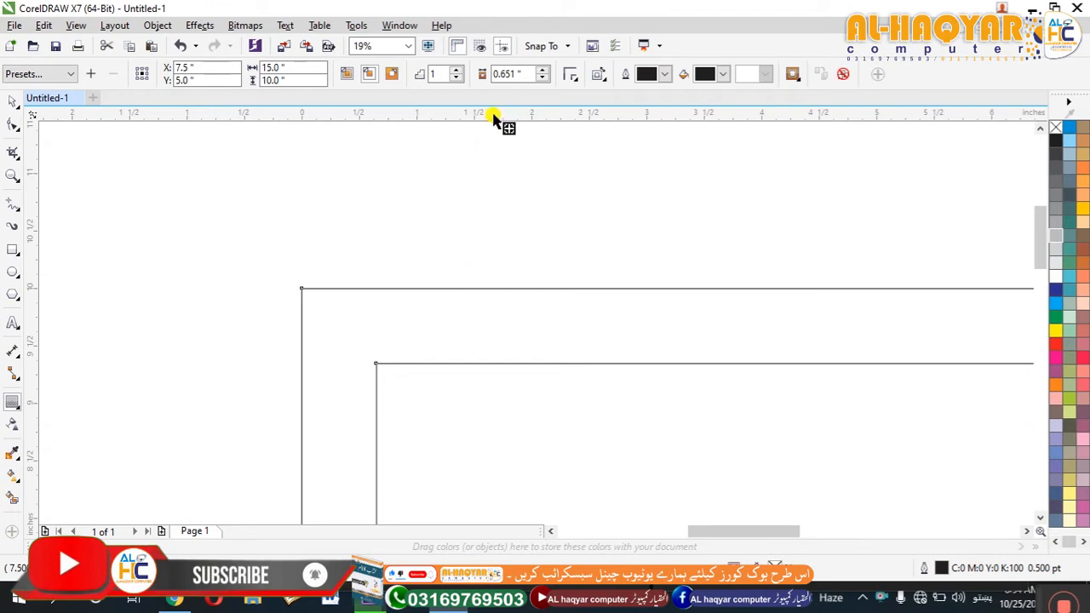
pyautogui.doubleClick(506, 73)
pyautogui.write('0.5')
pyautogui.press('Return')
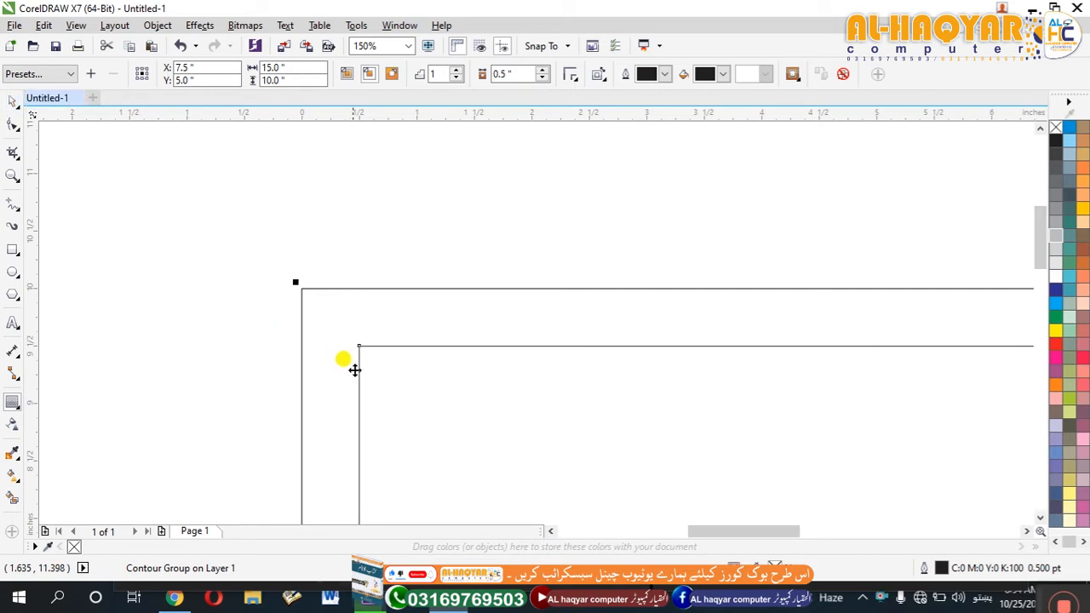
# Break the contour group apart so the inner margin rectangle can be selected separately from the outer one.
pyautogui.rightClick(366, 352)
pyautogui.click(371, 346)
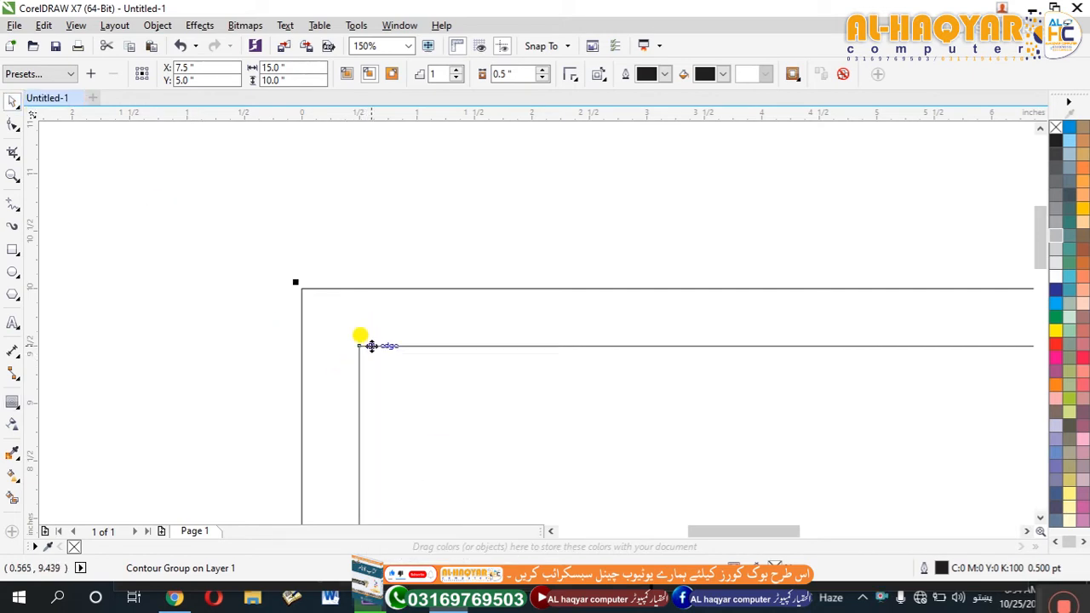
pyautogui.rightClick(371, 346)
pyautogui.click(407, 375)
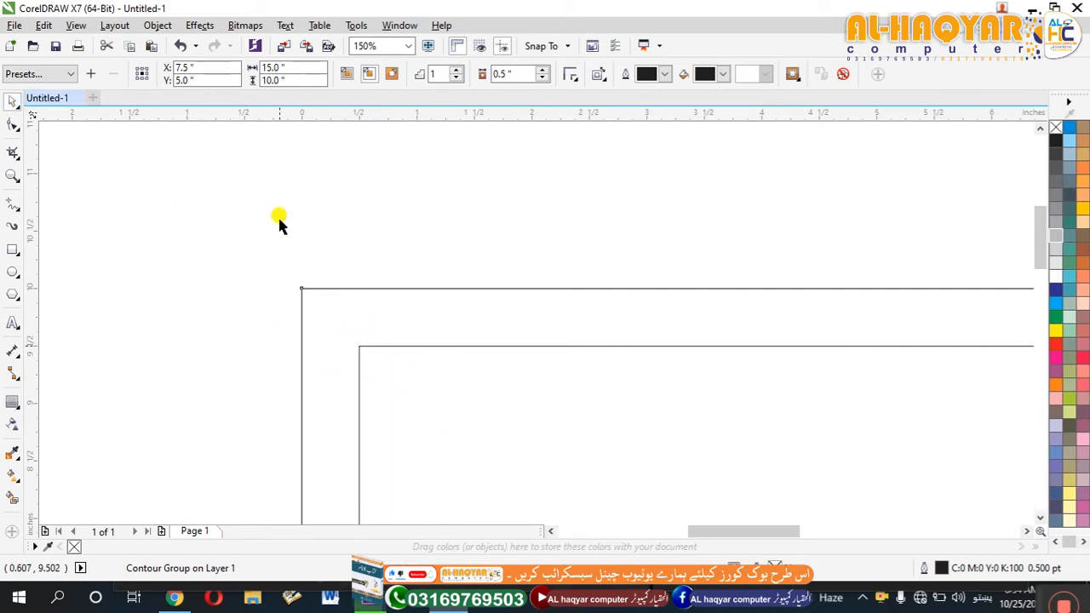
pyautogui.click(299, 268)
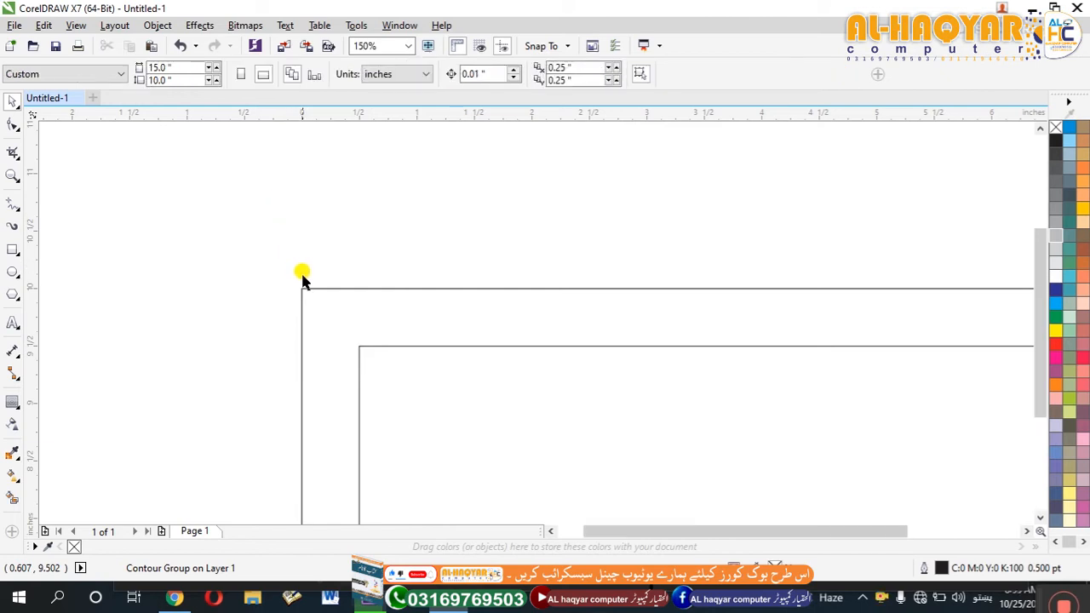
pyautogui.press('F4')
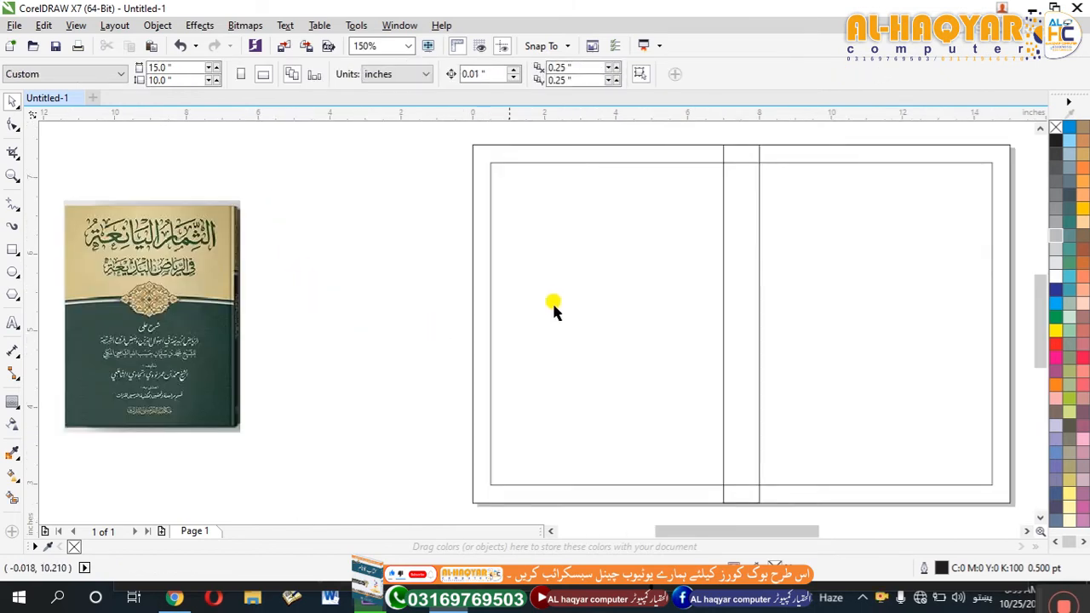
pyautogui.scroll(2, 555, 309)
pyautogui.click(429, 285)
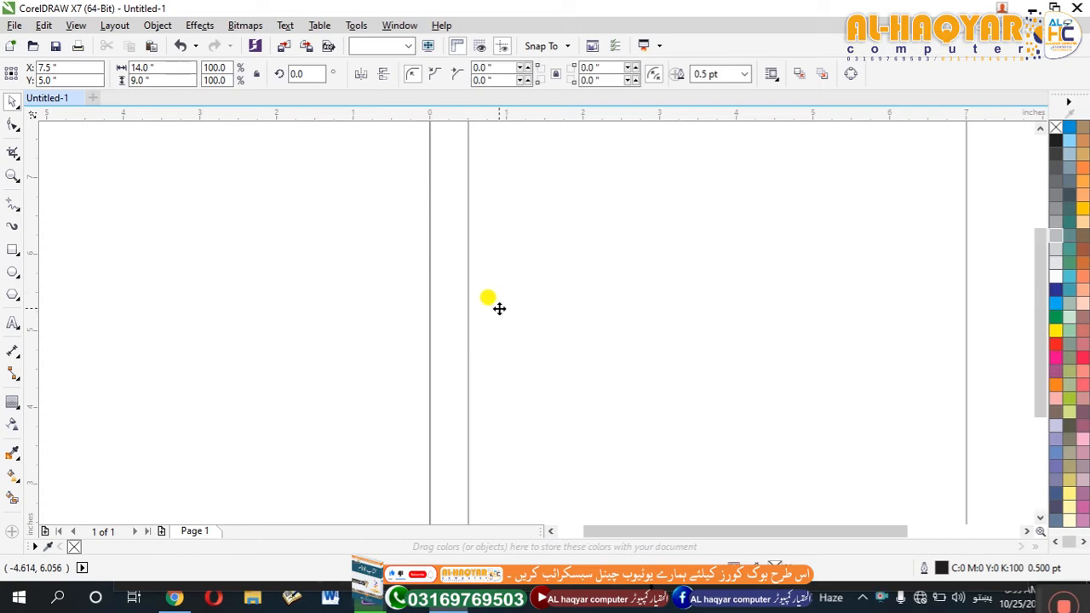
pyautogui.press('F4')
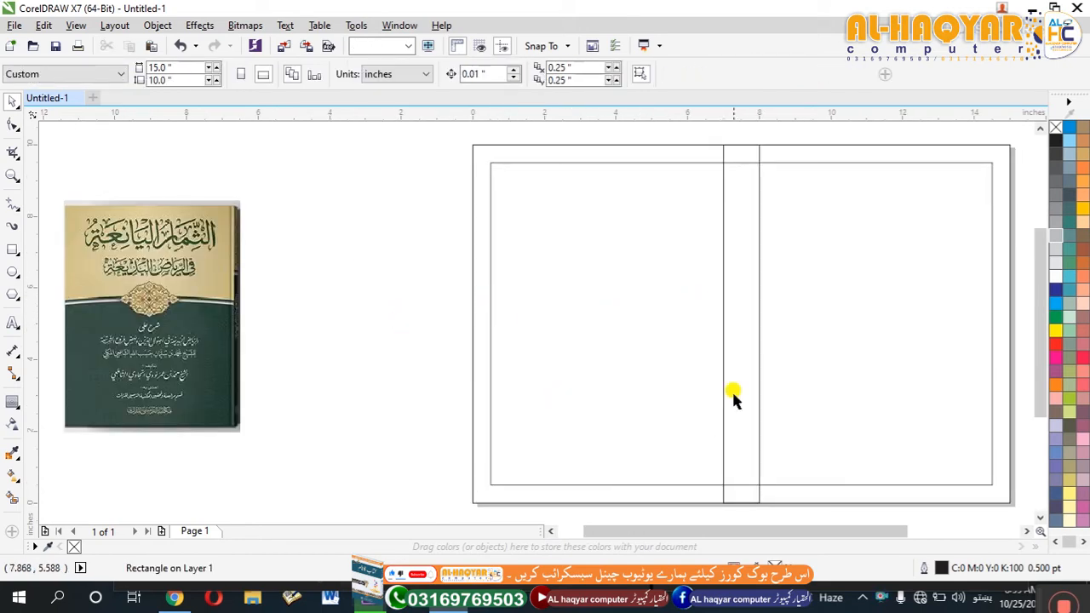
# Make a copy of the inner margin rectangle shortened to its upper part, about 4.27 inches high, and fill it with tan sampled from the reference cover.
pyautogui.moveTo(740, 484); pyautogui.dragTo(750, 326)
pyautogui.click(284, 296)
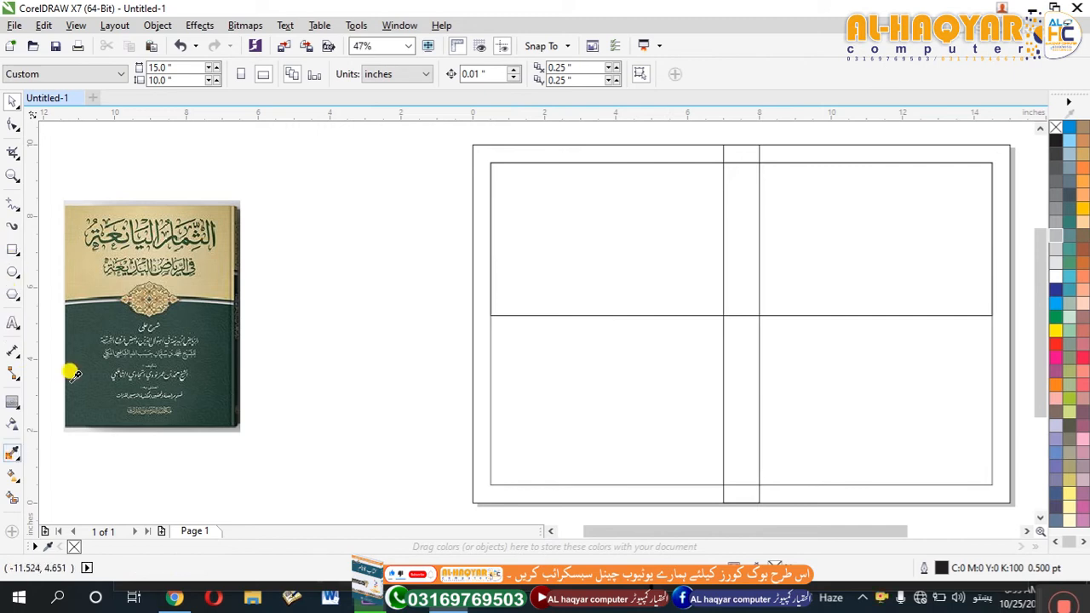
pyautogui.click(213, 264)
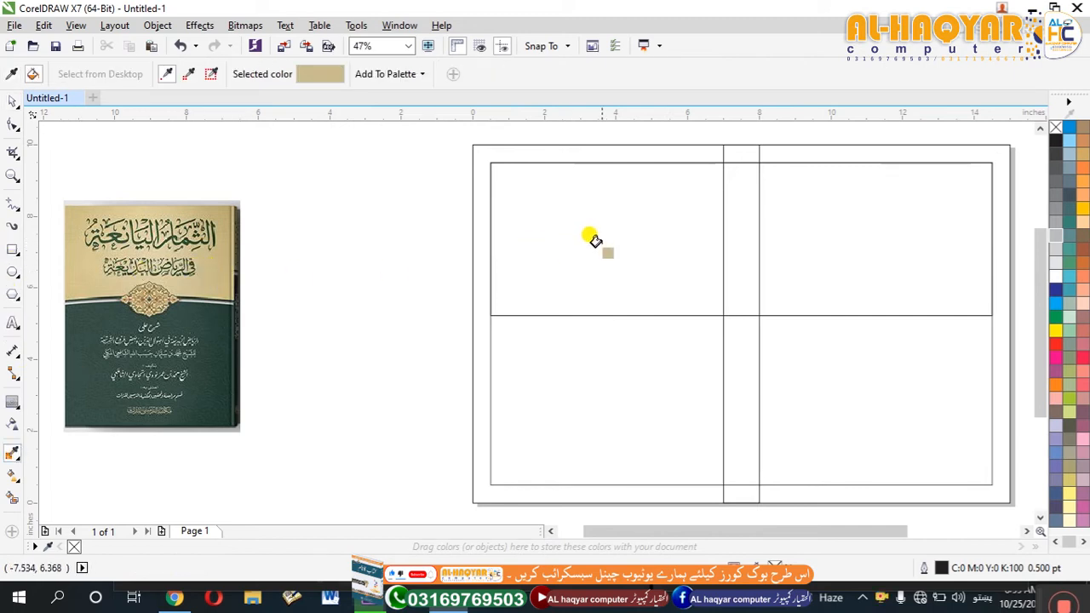
pyautogui.click(641, 243)
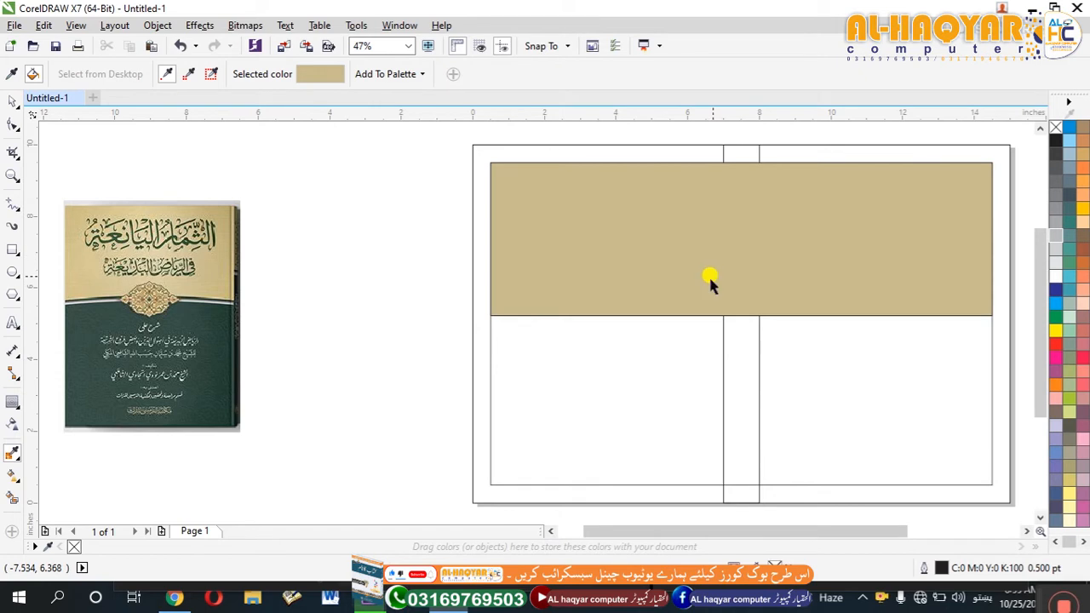
pyautogui.press('space')
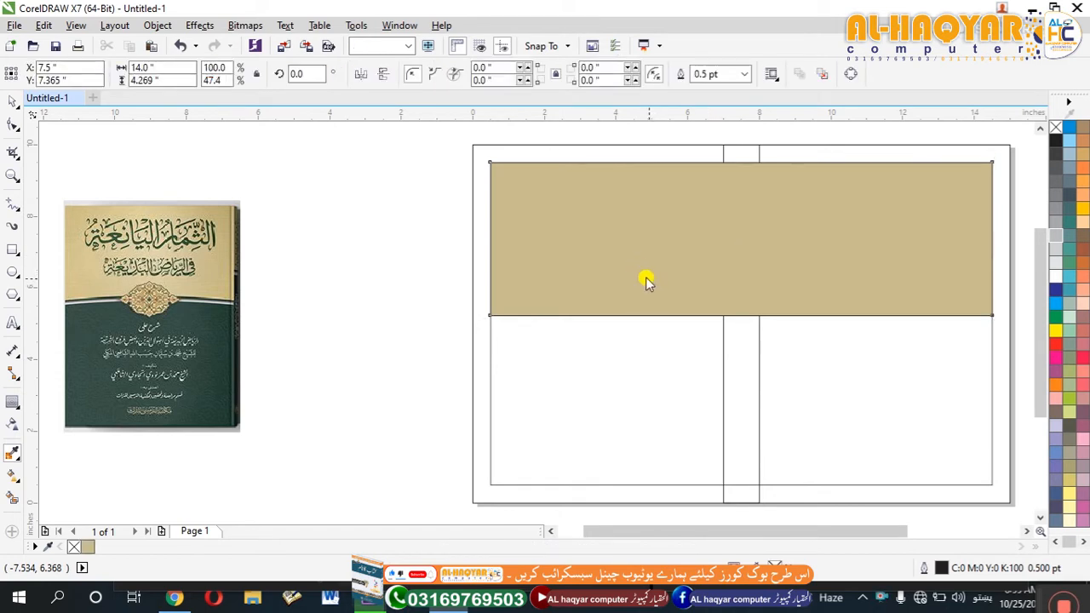
# Apply a horizontal tan-to-white gradient to the upper band and narrow it to 6.5 inches, ending at the spine's left edge.
pyautogui.press('g')
pyautogui.moveTo(492, 239)
pyautogui.mouseDown()
pyautogui.moveTo(985, 220)
pyautogui.moveTo(721, 242)
pyautogui.moveTo(991, 237)
pyautogui.mouseUp()
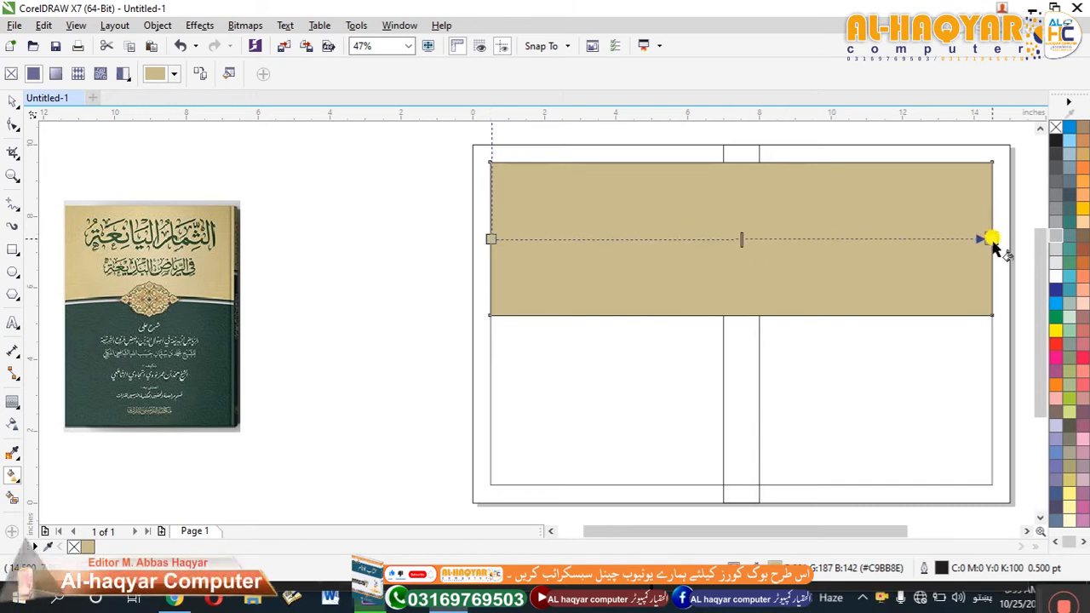
pyautogui.press('space')
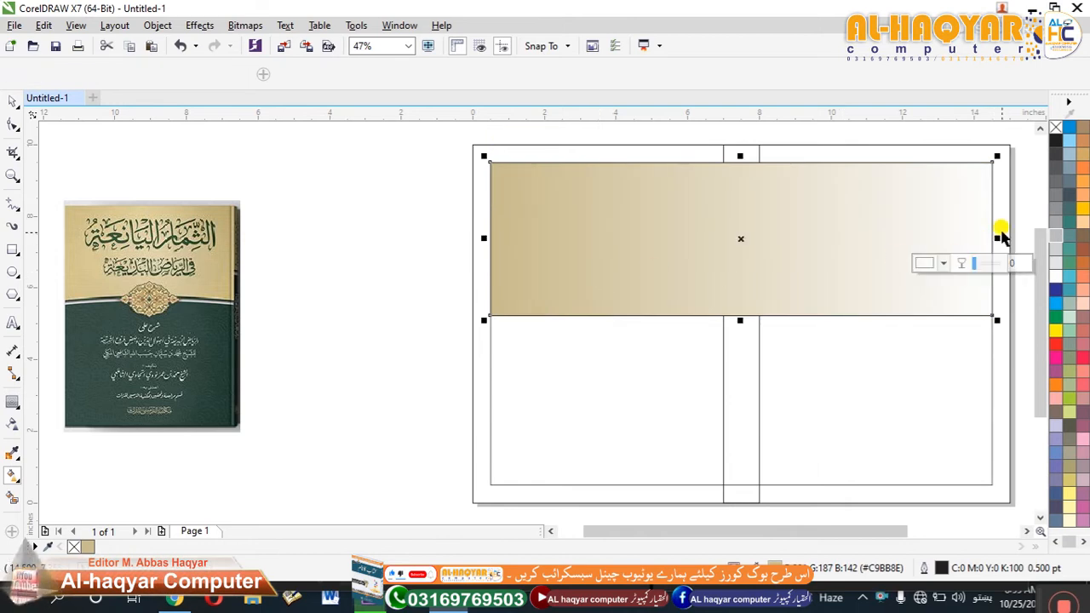
pyautogui.press('space')
pyautogui.moveTo(990, 237); pyautogui.dragTo(724, 270)
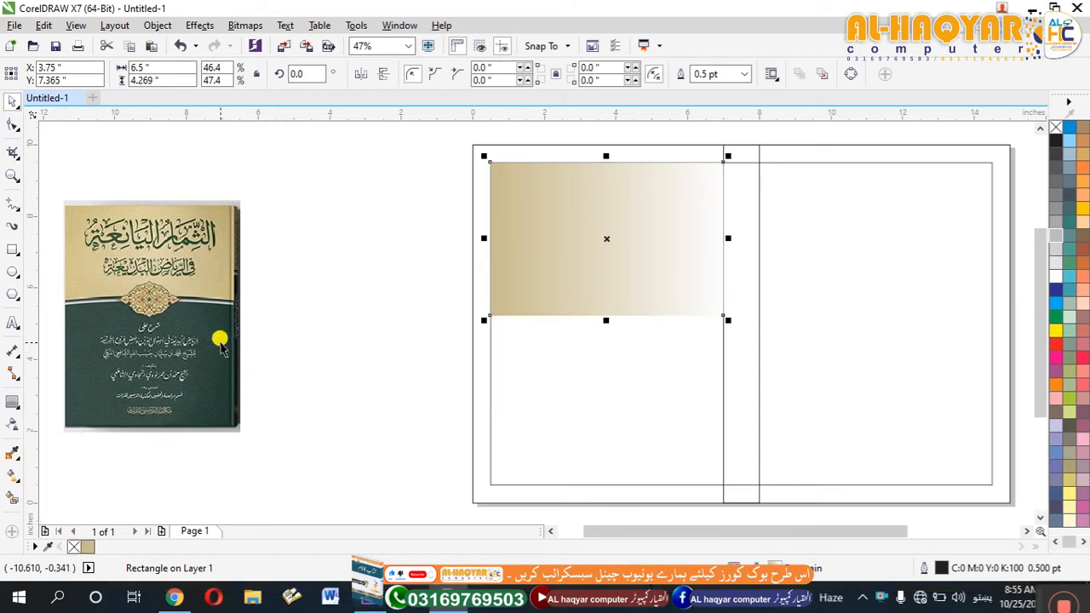
# Recolour the gradient's white end node to #BFAE78, sampled from the right edge of the reference cover's tan area.
pyautogui.press('g')
pyautogui.click(723, 241)
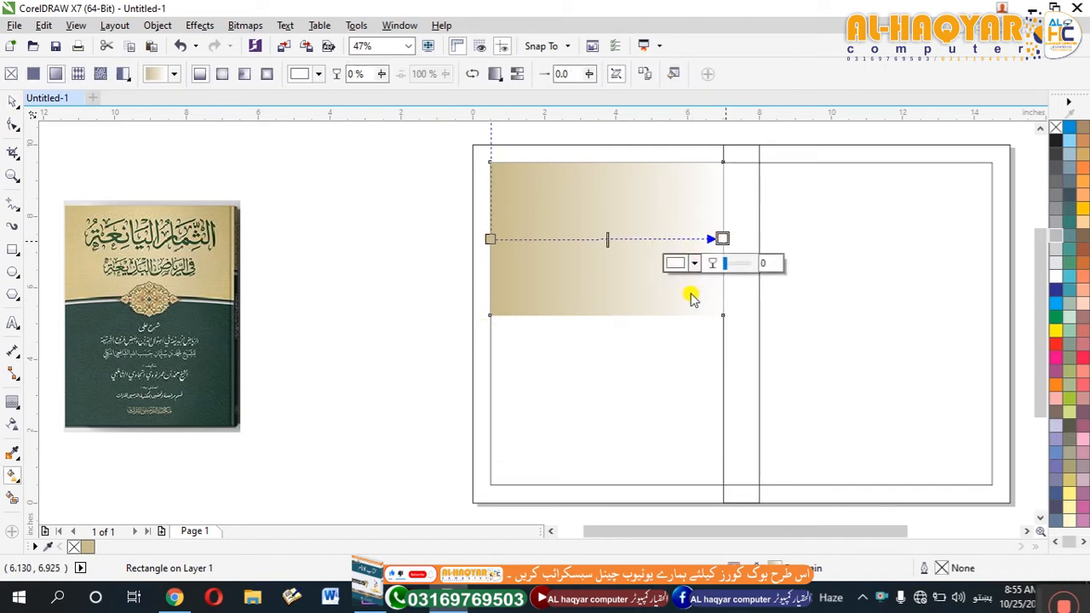
pyautogui.click(694, 264)
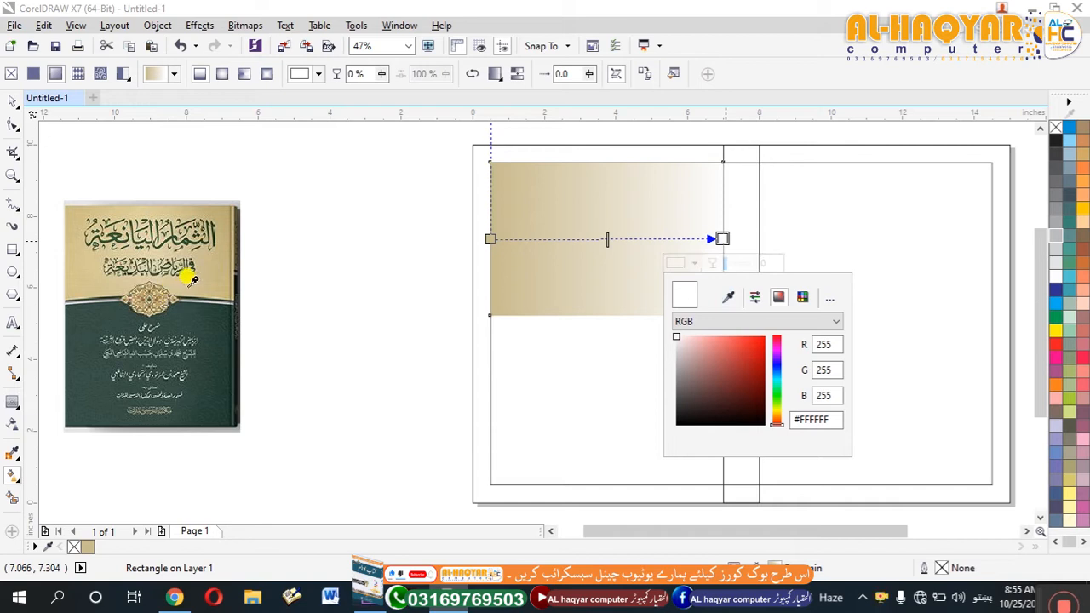
pyautogui.click(229, 228)
# Add a gradient node at 54% and colour it #E2D5AB, sampled from the middle of the reference cover's tan area.
pyautogui.click(615, 239)
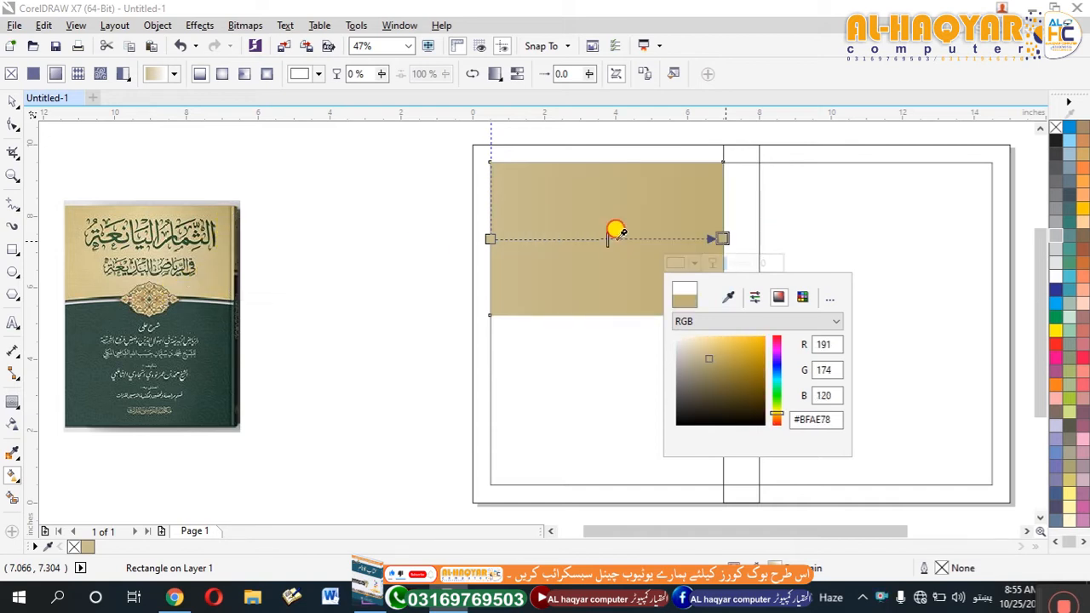
pyautogui.click(617, 240)
pyautogui.doubleClick(616, 239)
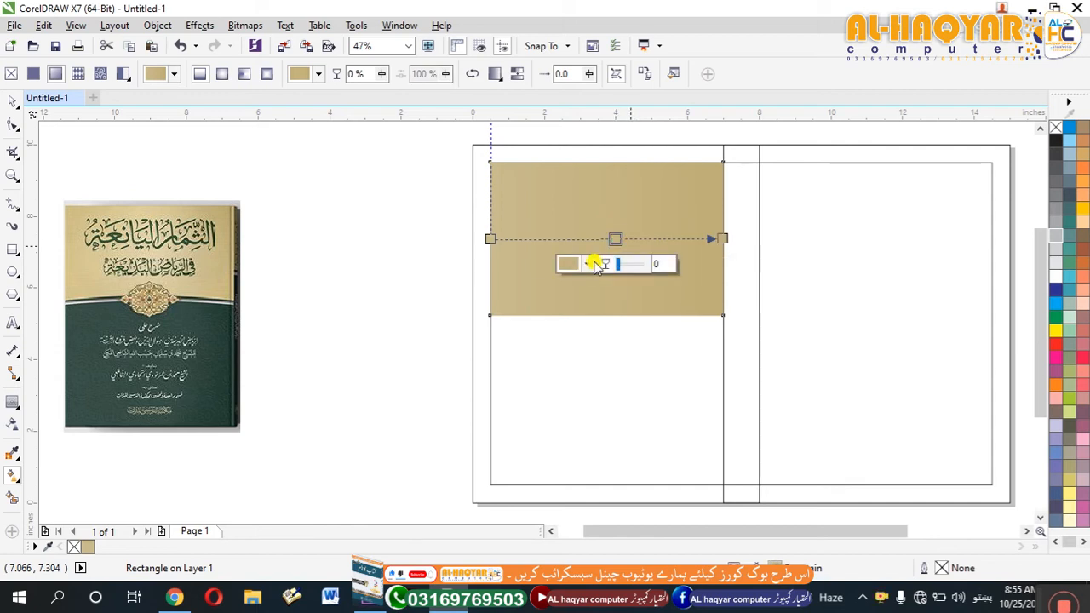
pyautogui.click(588, 264)
pyautogui.click(621, 298)
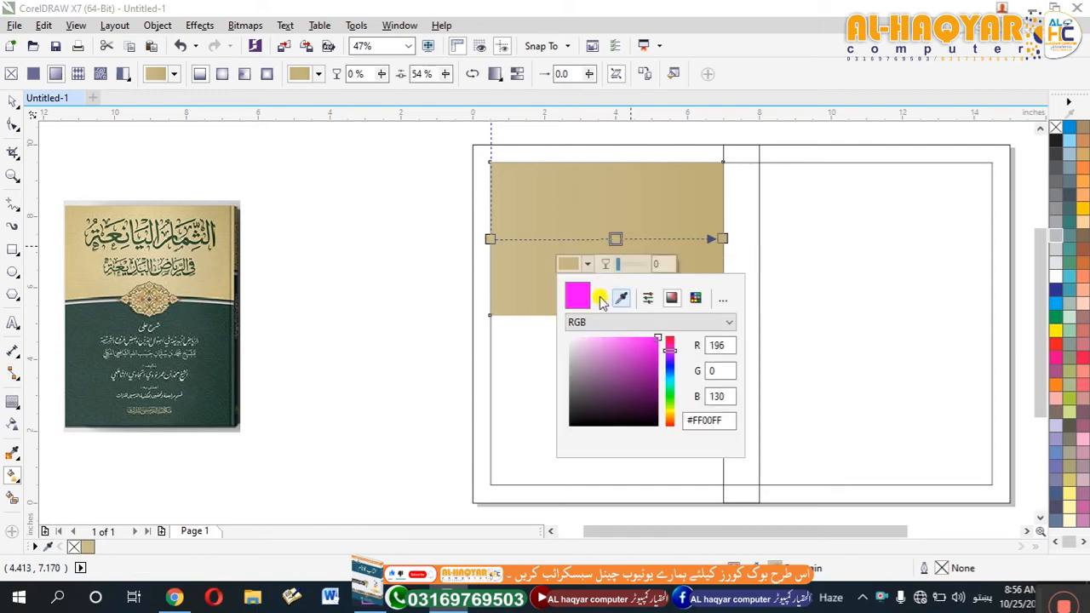
pyautogui.click(153, 237)
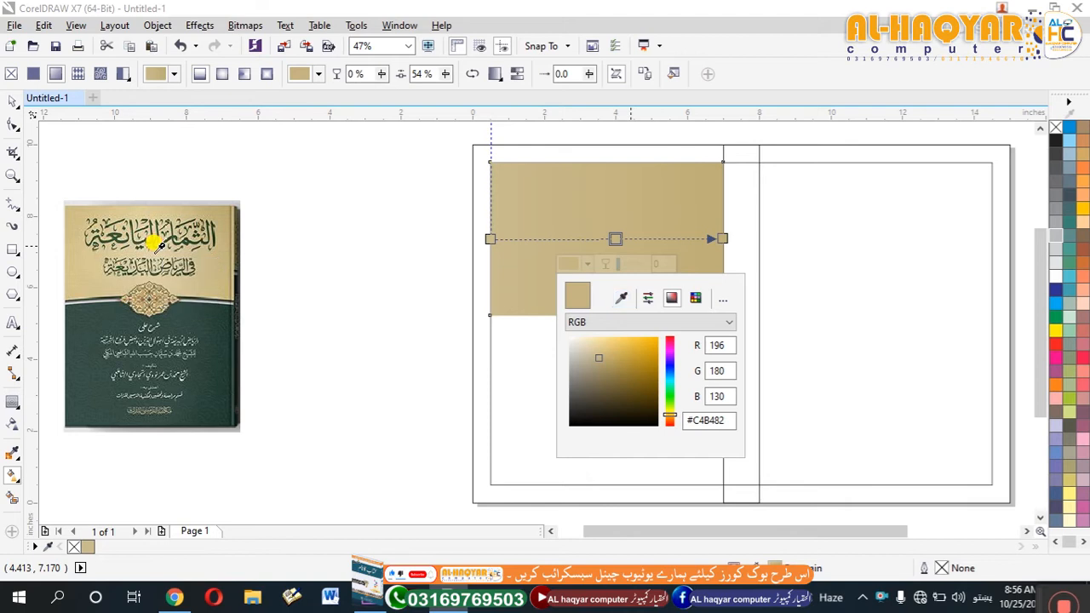
# Recolour the gradient's start node with a tan sampled from the upper left of the reference cover.
pyautogui.click(484, 228)
pyautogui.click(490, 237)
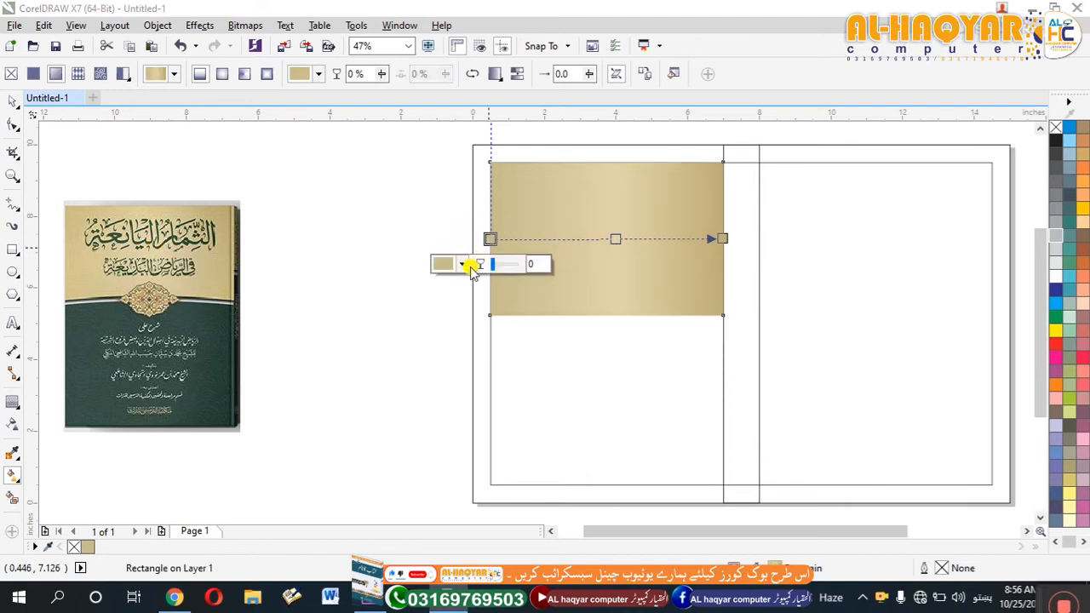
pyautogui.click(459, 268)
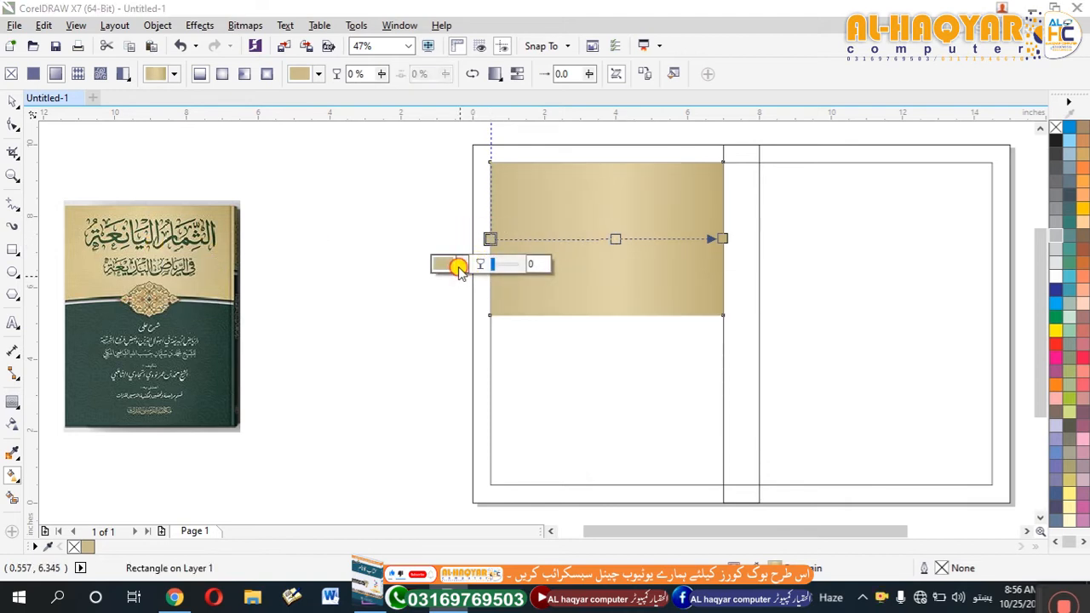
pyautogui.click(496, 297)
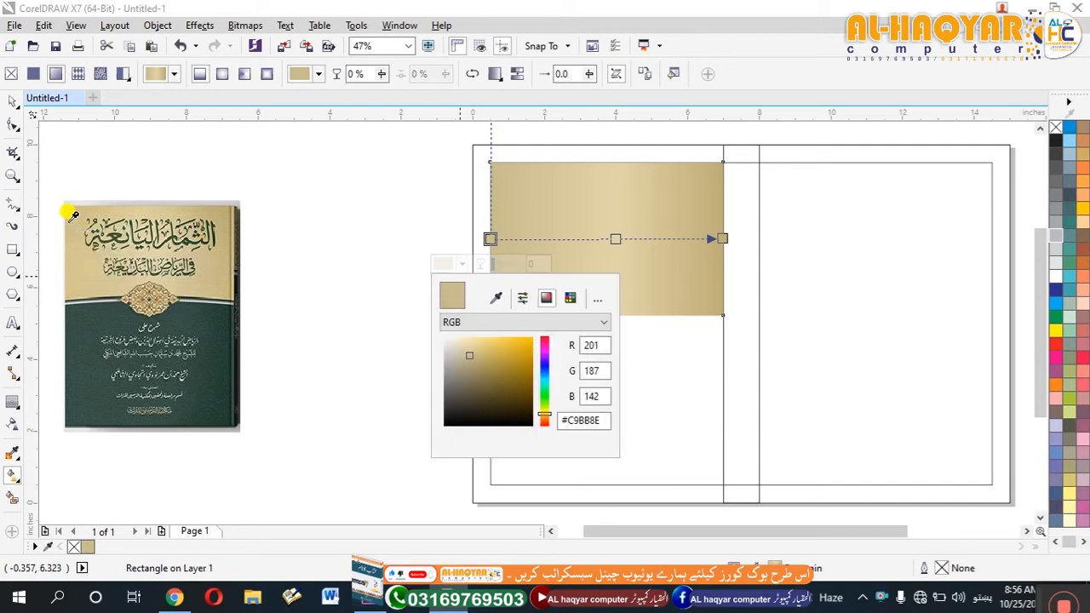
pyautogui.click(13, 101)
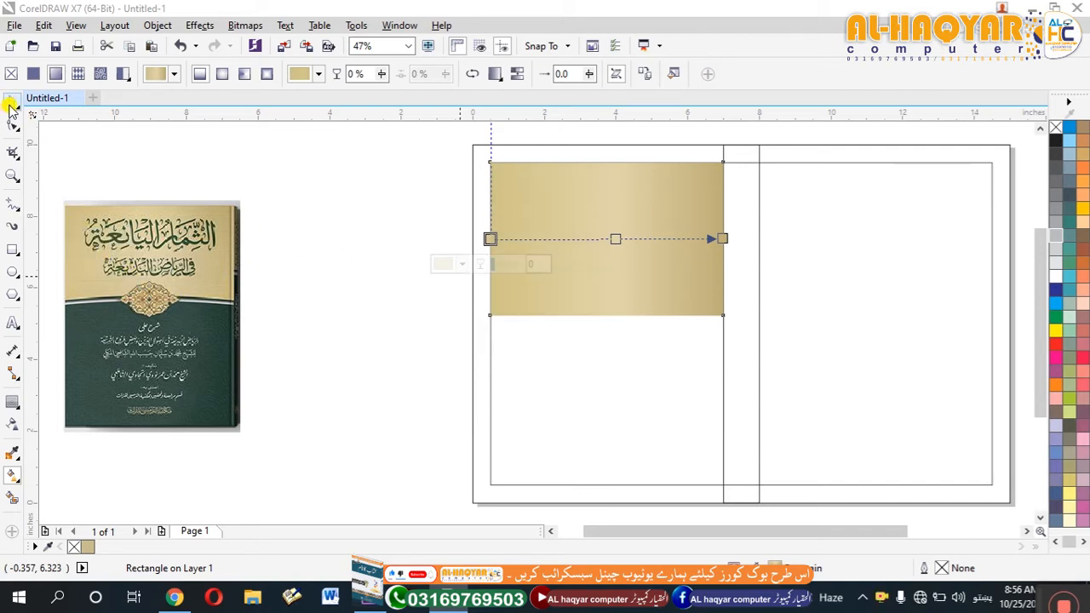
pyautogui.click(584, 297)
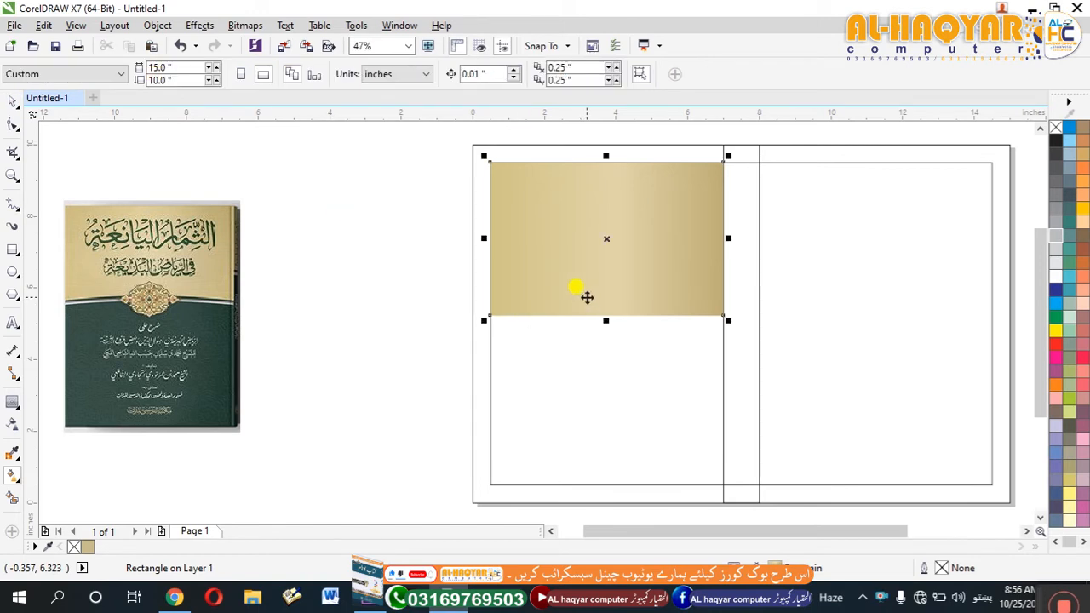
pyautogui.click(619, 411)
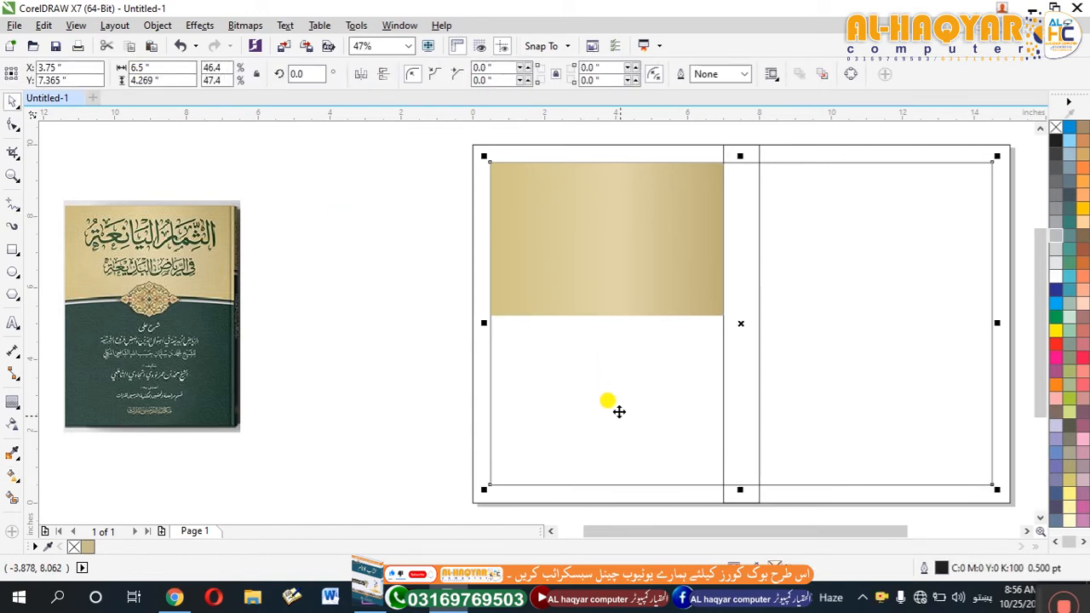
pyautogui.moveTo(740, 490); pyautogui.dragTo(727, 428)
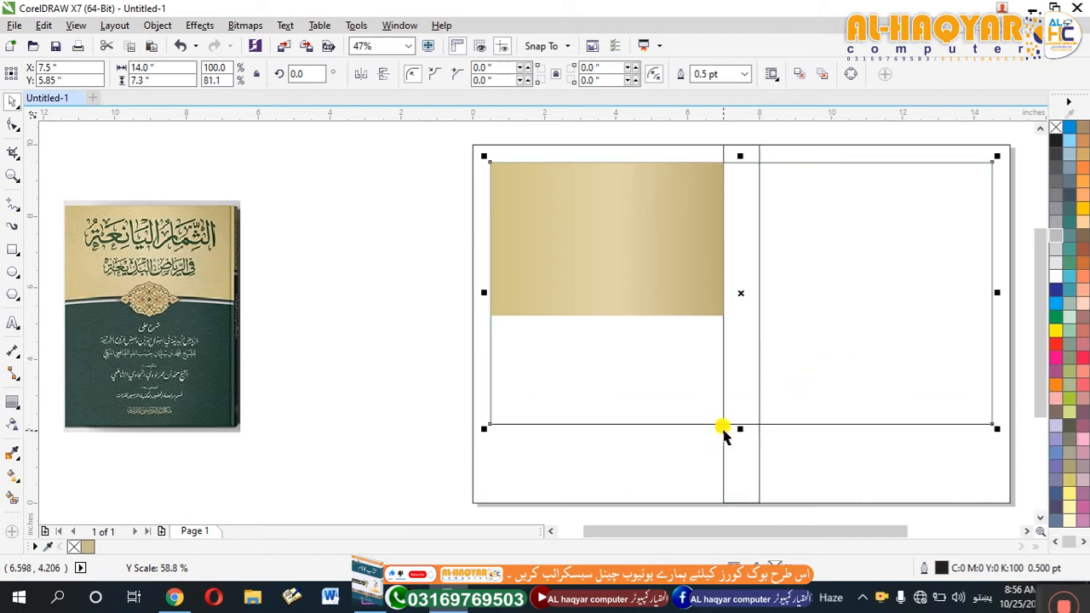
# Duplicate the tan band downward and shorten the copy to a strip about 1.13 inches high along the band's lower edge.
pyautogui.click(594, 292)
pyautogui.moveTo(615, 193); pyautogui.dragTo(624, 330)
pyautogui.moveTo(607, 467); pyautogui.dragTo(606, 351)
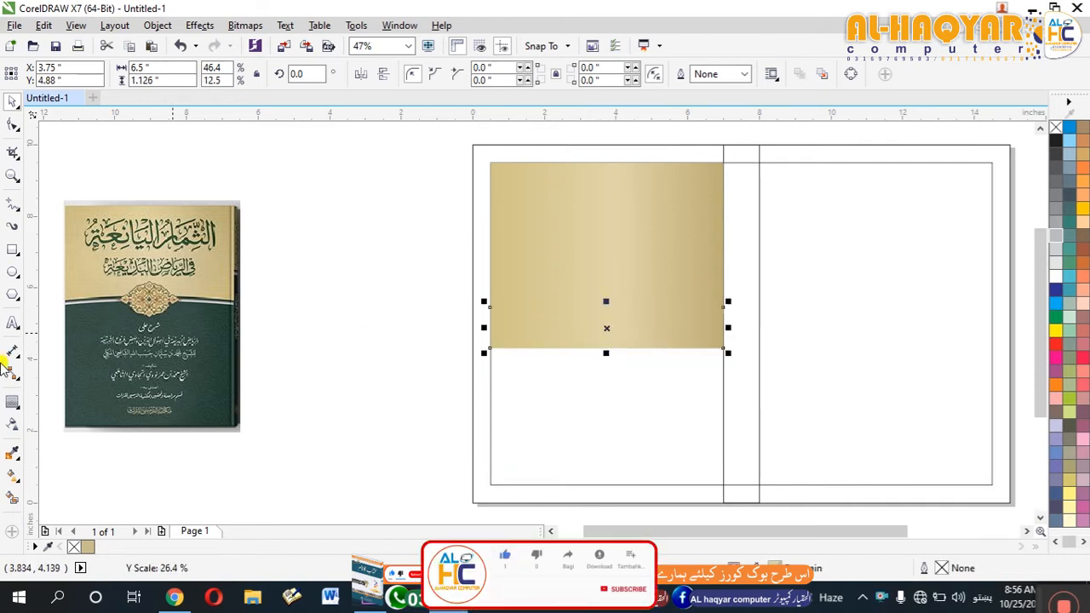
# Fill the lower strip with dark green #2E483D sampled from the right side of the reference cover's green area.
pyautogui.click(12, 453)
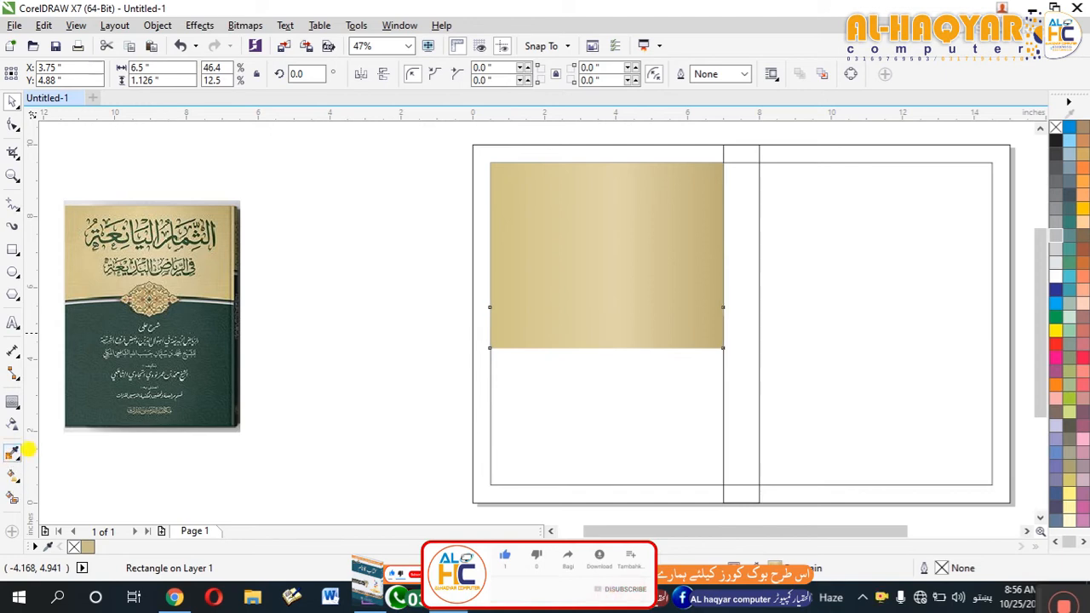
pyautogui.click(229, 351)
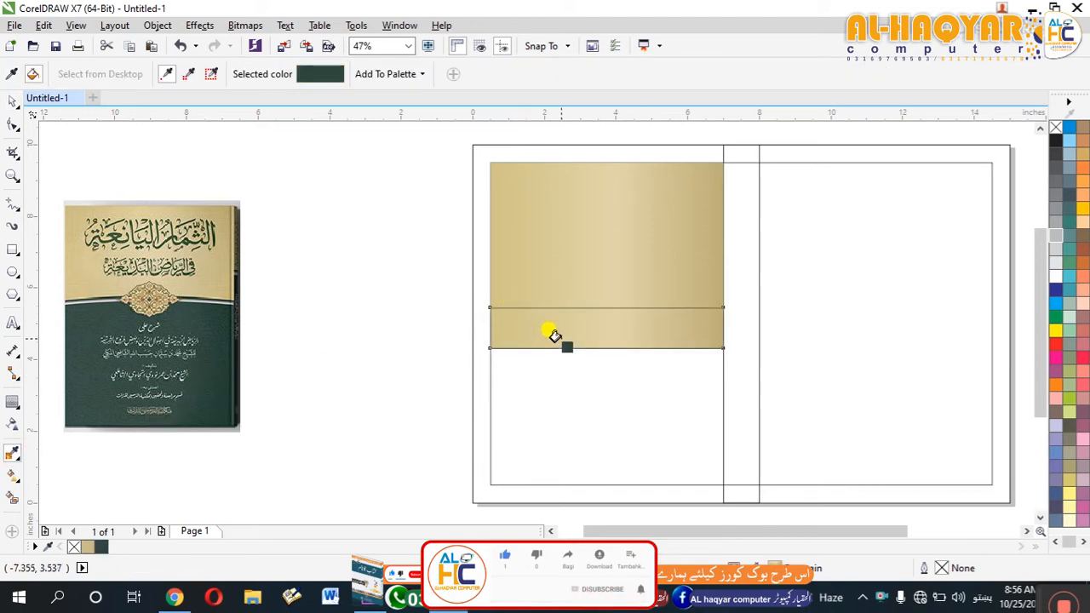
pyautogui.click(552, 328)
pyautogui.click(550, 329)
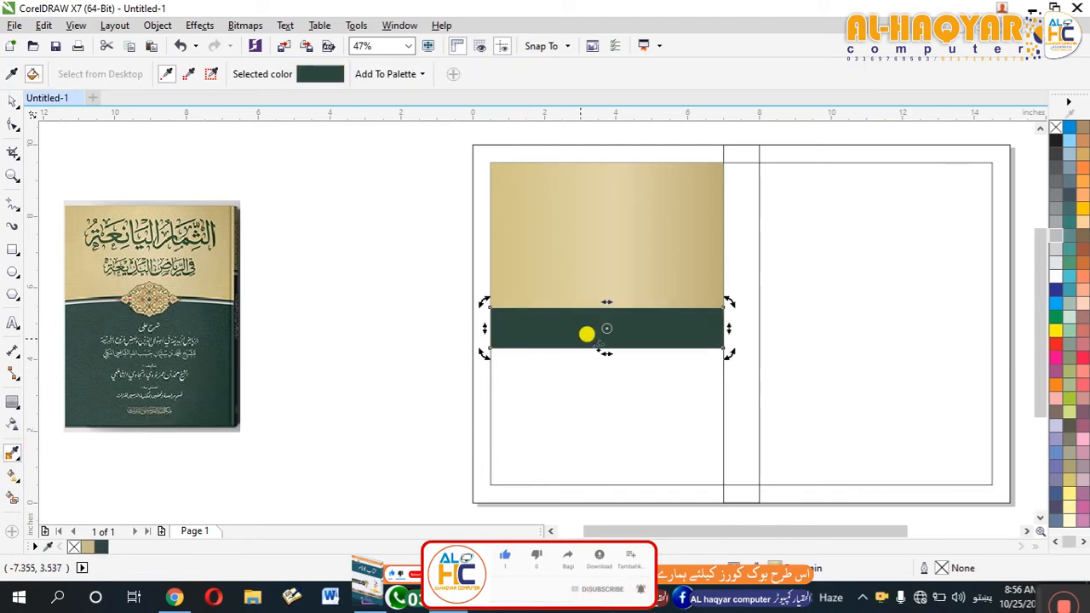
# Move the reference cover image right beside the page's left edge for close comparison with the artwork.
pyautogui.scroll(-2, 576, 311)
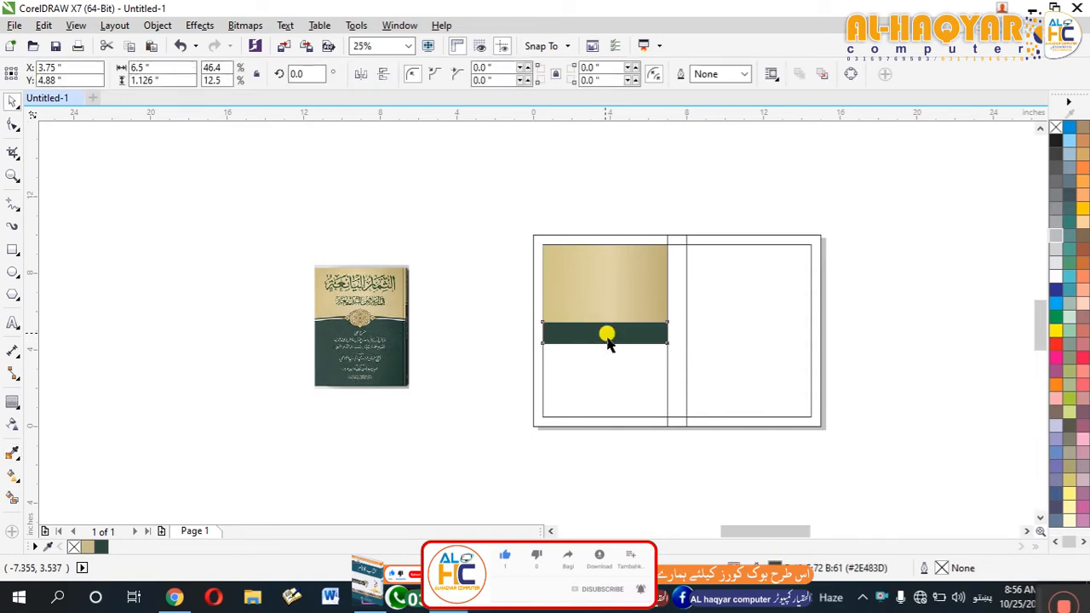
pyautogui.hotkey('shift', 'F2')
pyautogui.scroll(-1, 550, 309)
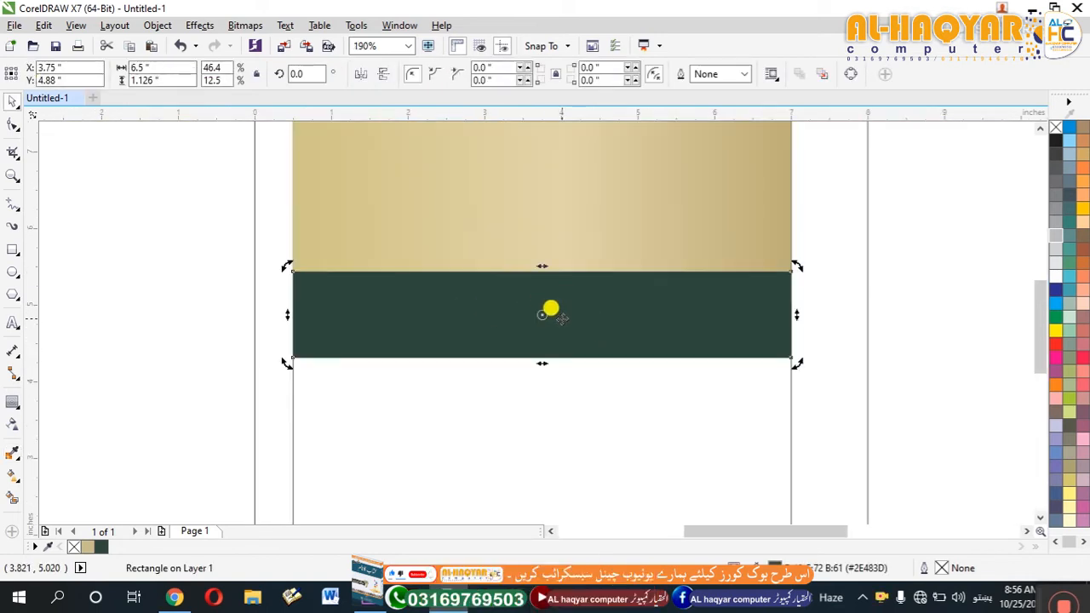
pyautogui.scroll(-1, 550, 311)
pyautogui.click(555, 309)
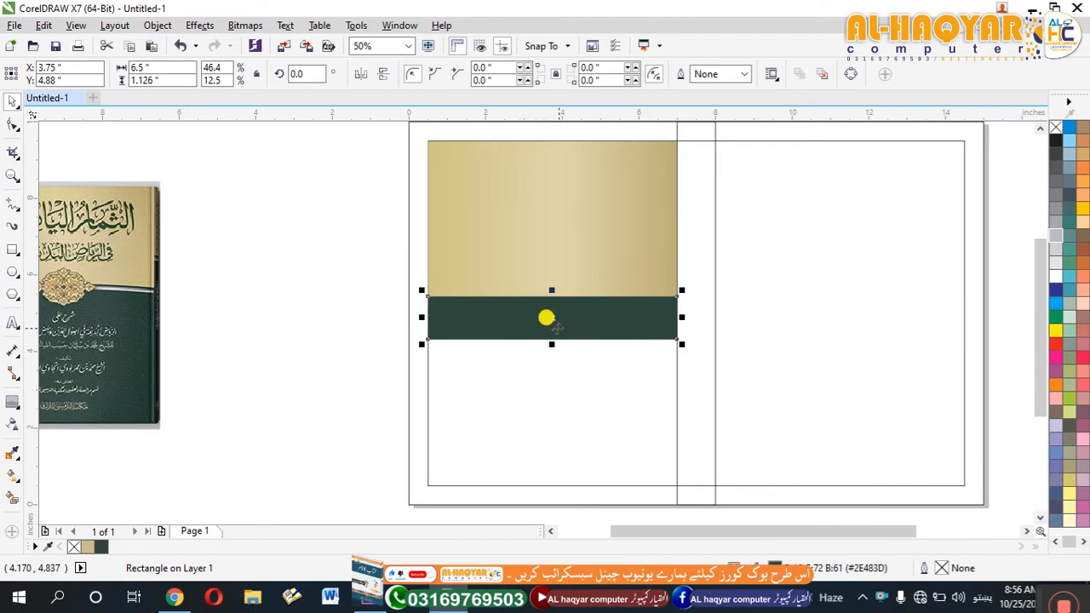
pyautogui.scroll(-1, 554, 316)
pyautogui.moveTo(316, 309); pyautogui.dragTo(449, 322)
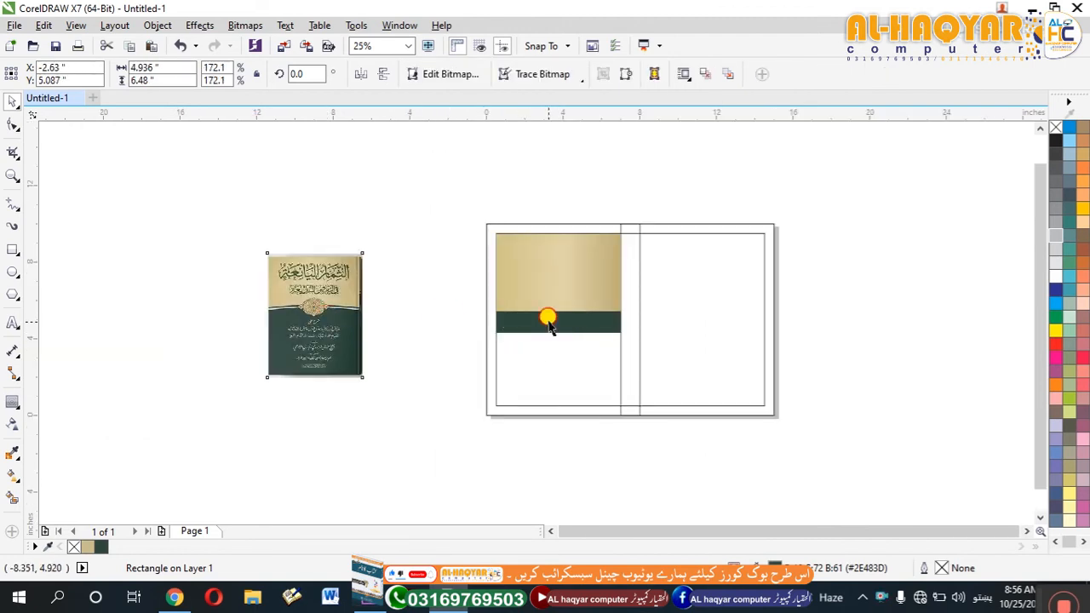
pyautogui.keyDown('shift'); pyautogui.click(558, 326); pyautogui.keyUp('shift')
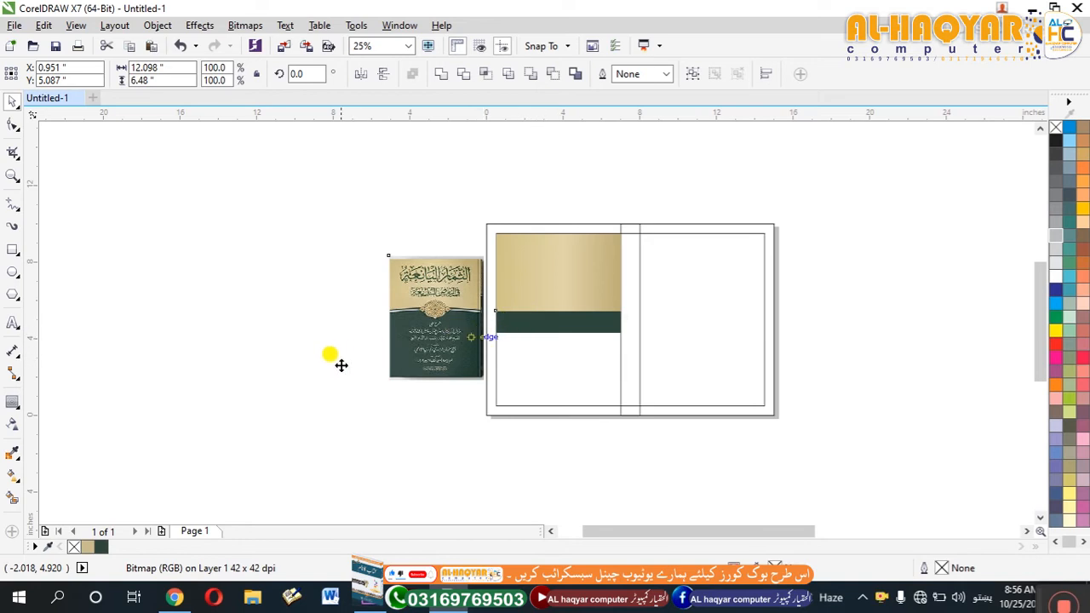
pyautogui.hotkey('shift', 'F2')
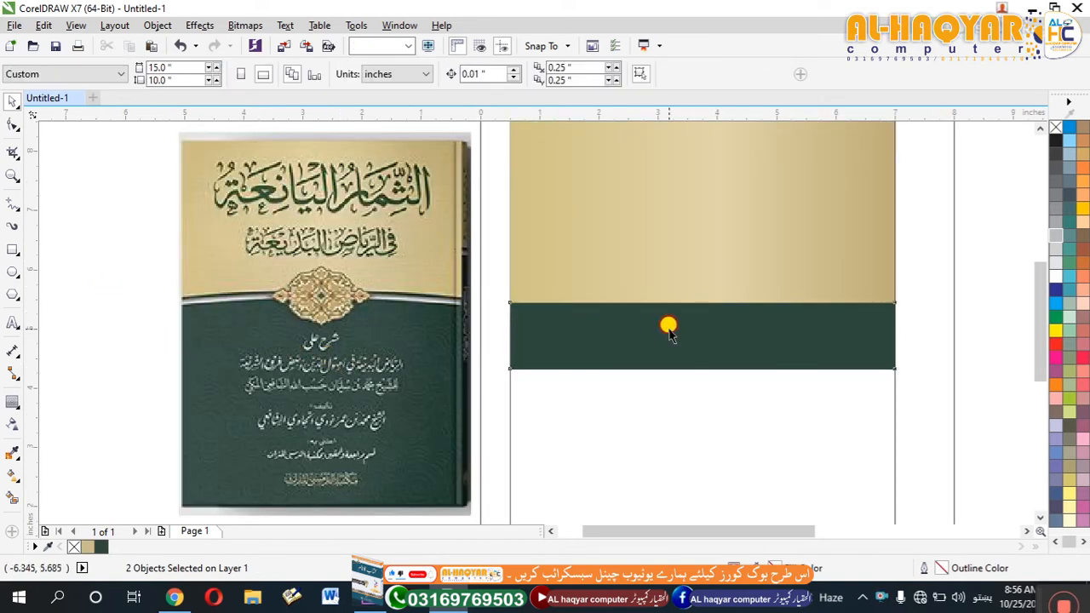
# Convert the green strip to a curve and extend its two lower nodes down to the bottom margin line.
pyautogui.click(669, 332)
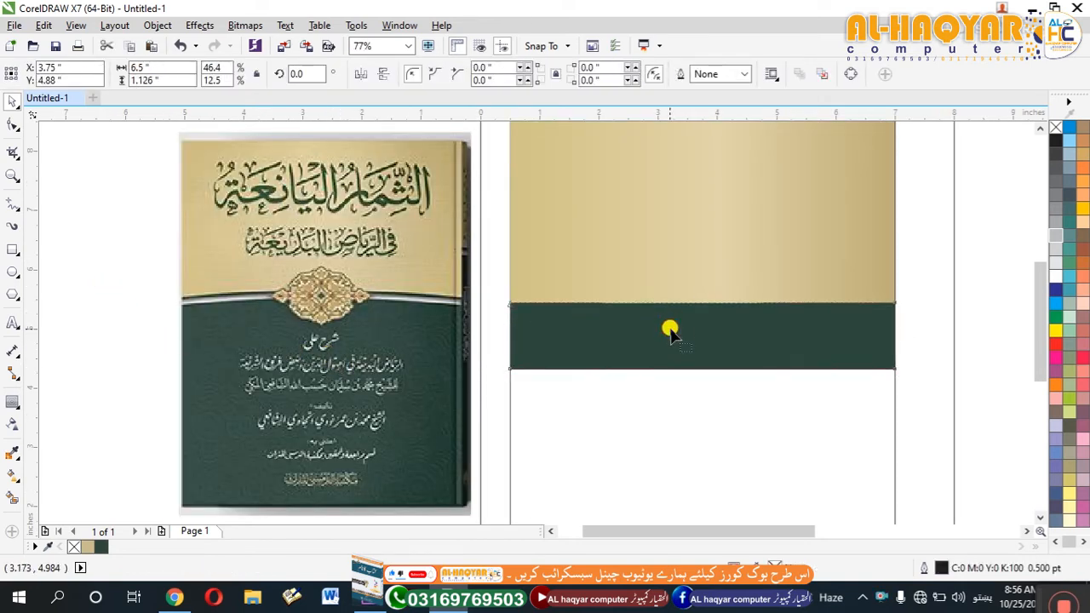
pyautogui.press('F10')
pyautogui.moveTo(720, 363); pyautogui.dragTo(908, 374)
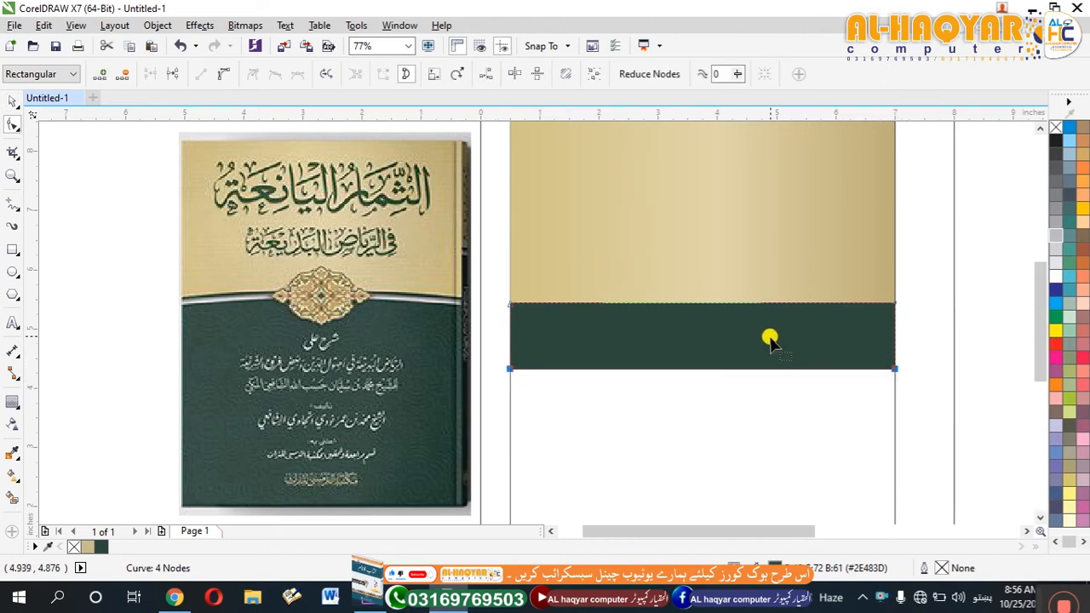
pyautogui.scroll(-2, 703, 329)
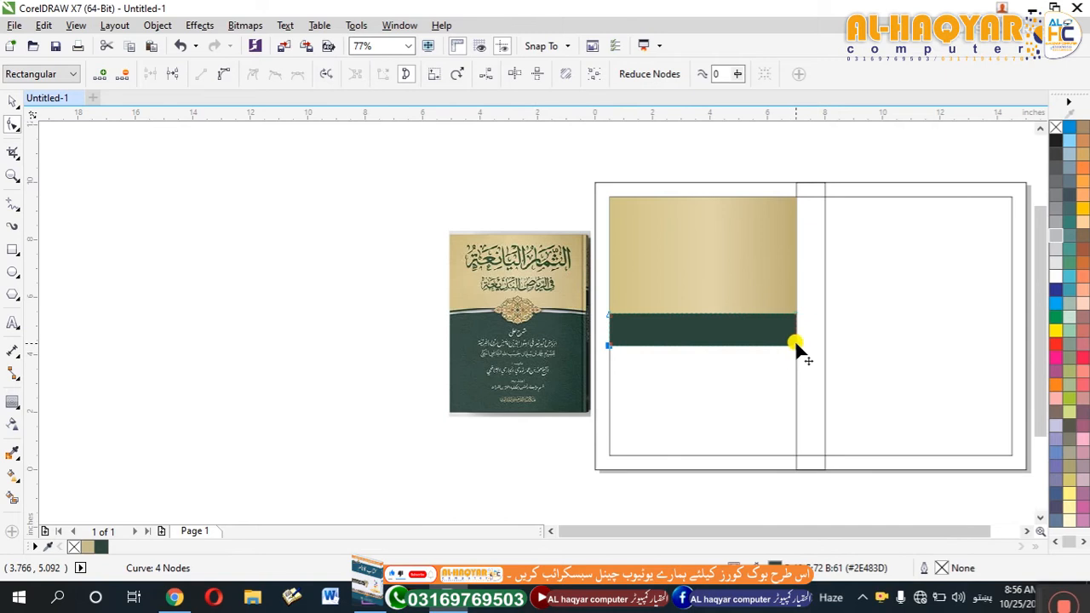
pyautogui.moveTo(797, 344); pyautogui.dragTo(797, 456)
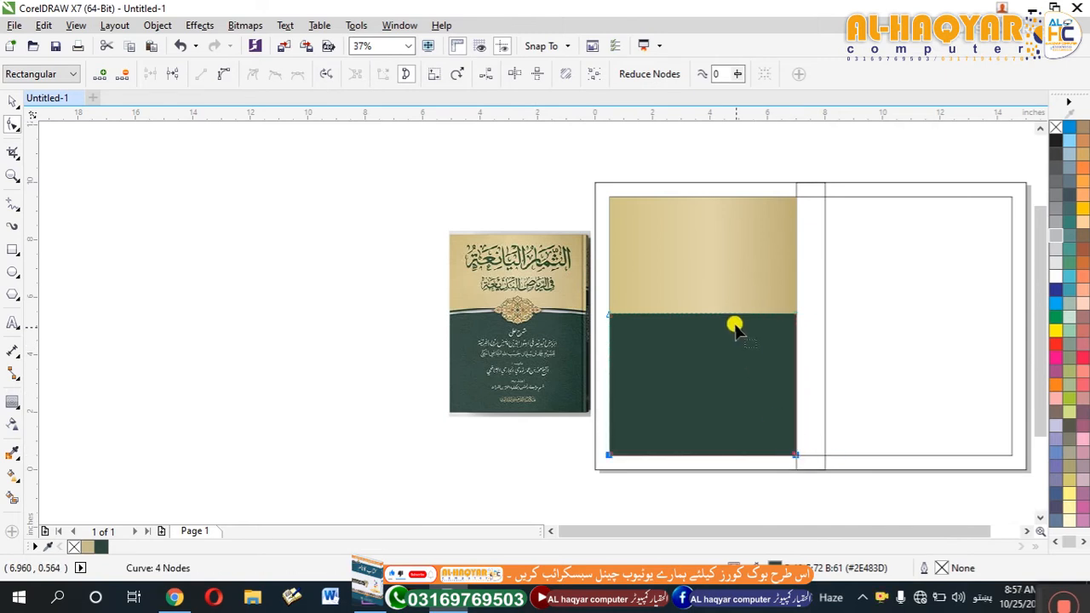
# Convert the green panel's straight upper edge to a curve and arch it upward, making the panel about 5.25 inches high.
pyautogui.scroll(4, 735, 330)
pyautogui.scroll(-2, 547, 321)
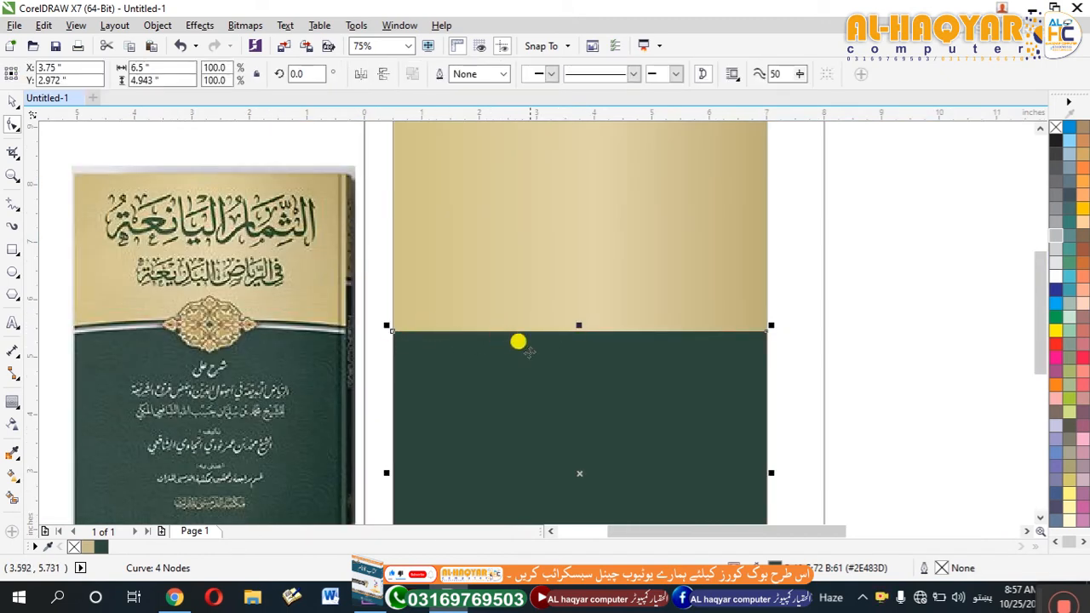
pyautogui.doubleClick(577, 339)
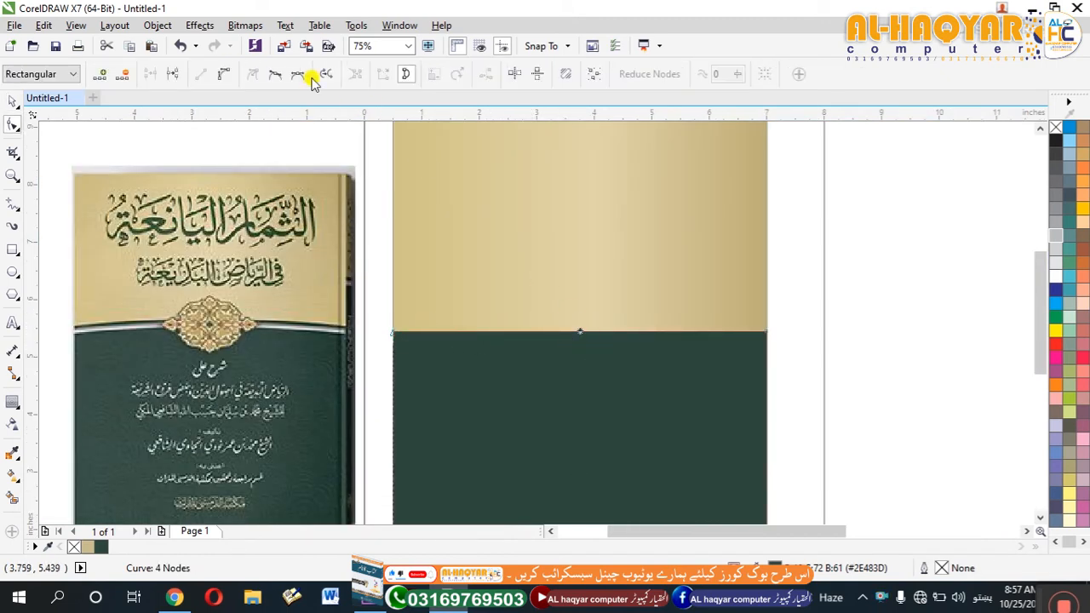
pyautogui.click(597, 335)
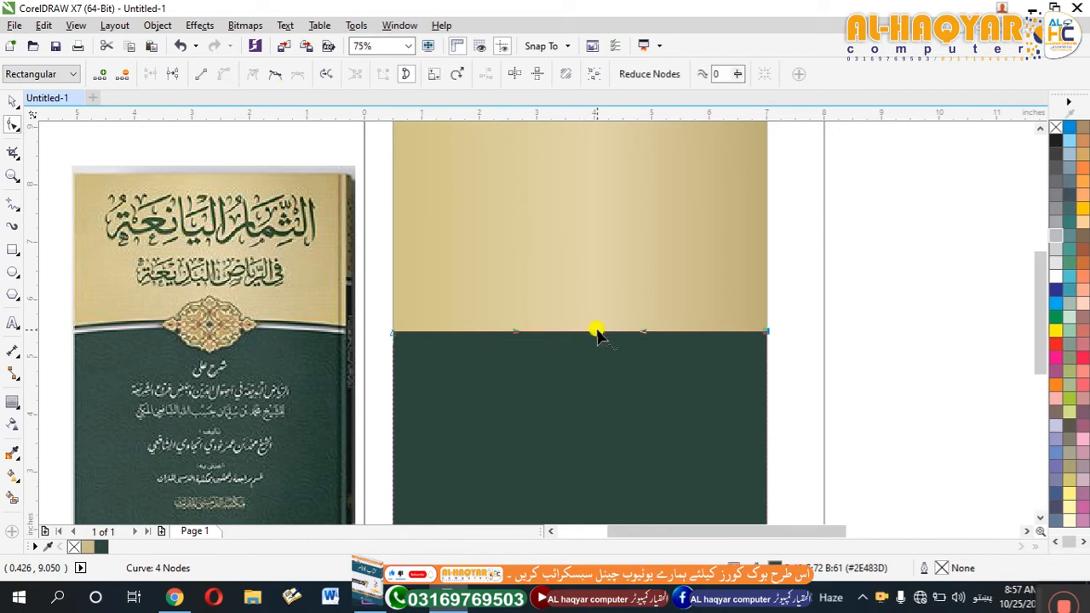
pyautogui.moveTo(593, 331); pyautogui.dragTo(592, 314)
pyautogui.press('space')
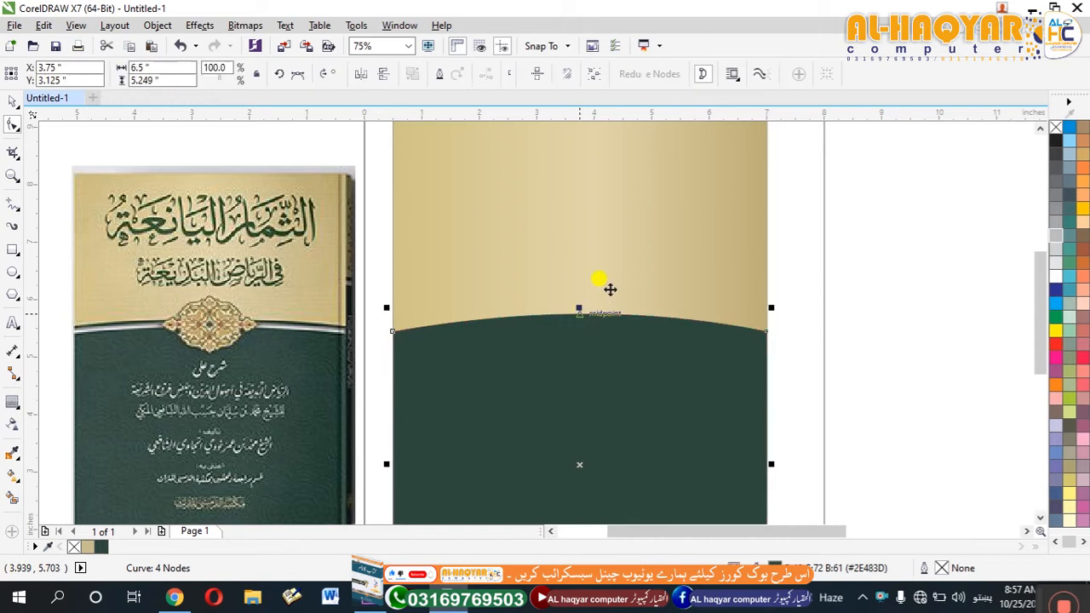
# Duplicate the arched green panel as a slightly shorter copy about 4.99 inches high, sharing the same lower edge.
pyautogui.click(415, 357)
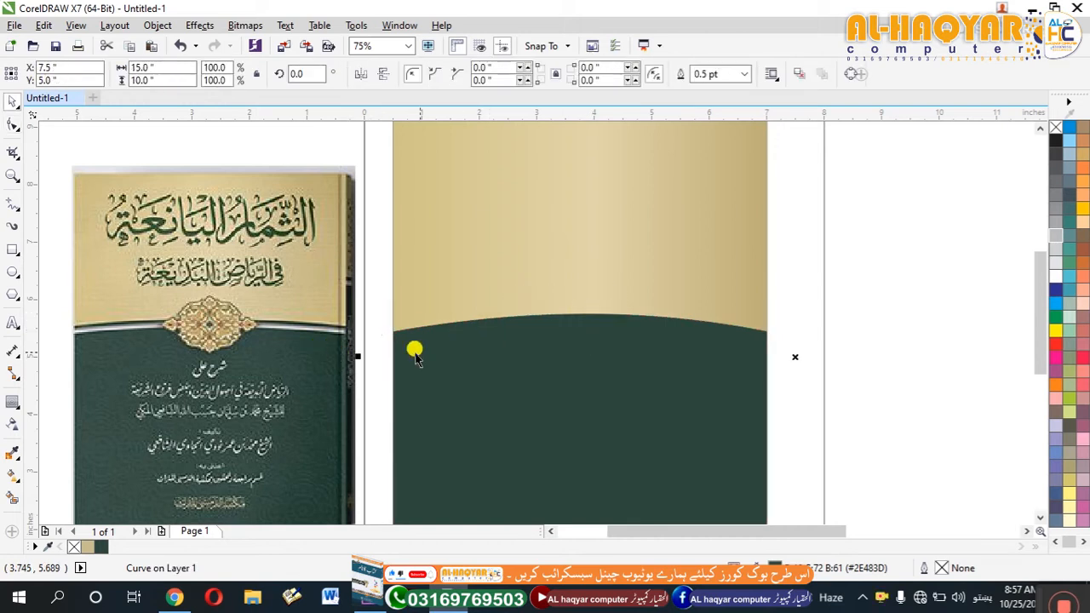
pyautogui.moveTo(578, 308)
pyautogui.mouseDown()
pyautogui.moveTo(591, 327)
pyautogui.moveTo(582, 322)
pyautogui.mouseUp()
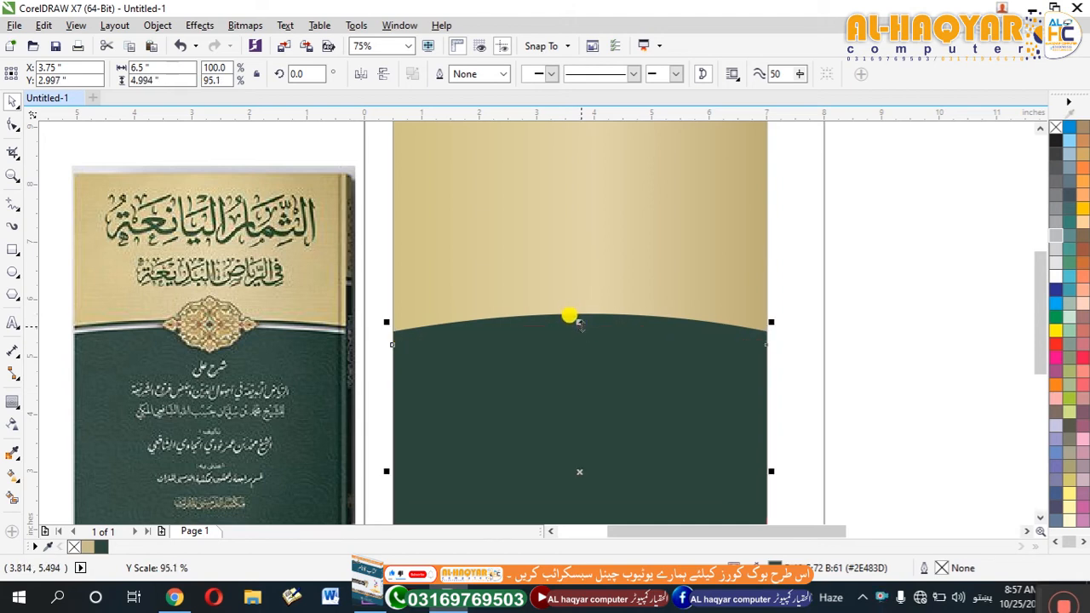
pyautogui.moveTo(566, 309); pyautogui.dragTo(578, 338)
pyautogui.hotkey('ctrl', 'z')
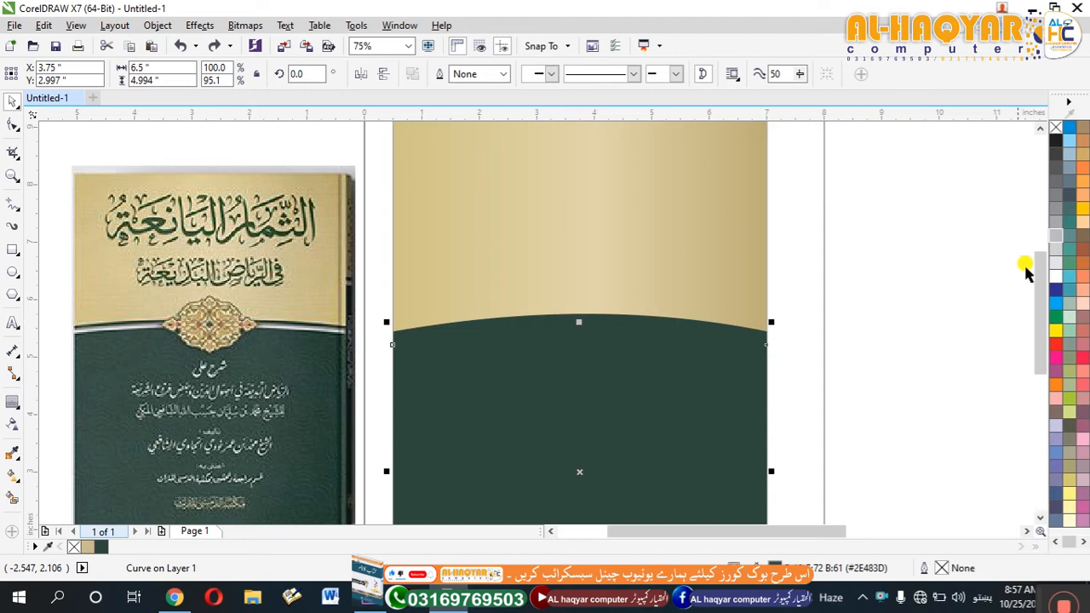
# Fill the shorter arched copy with grey #ACAEBA sampled from the silver line on the reference cover.
pyautogui.click(12, 456)
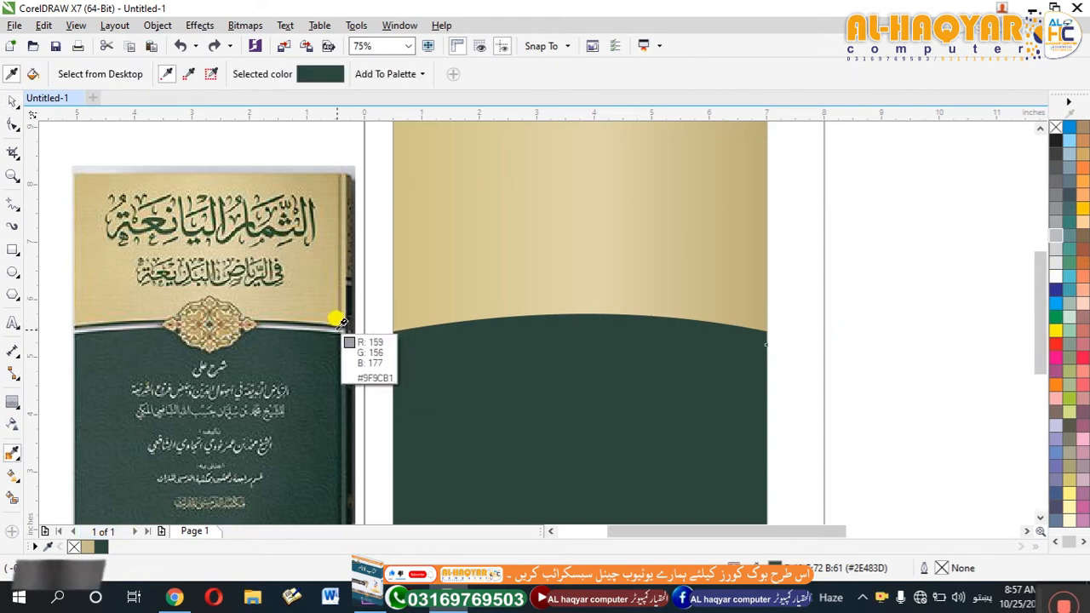
pyautogui.click(482, 337)
pyautogui.press('space')
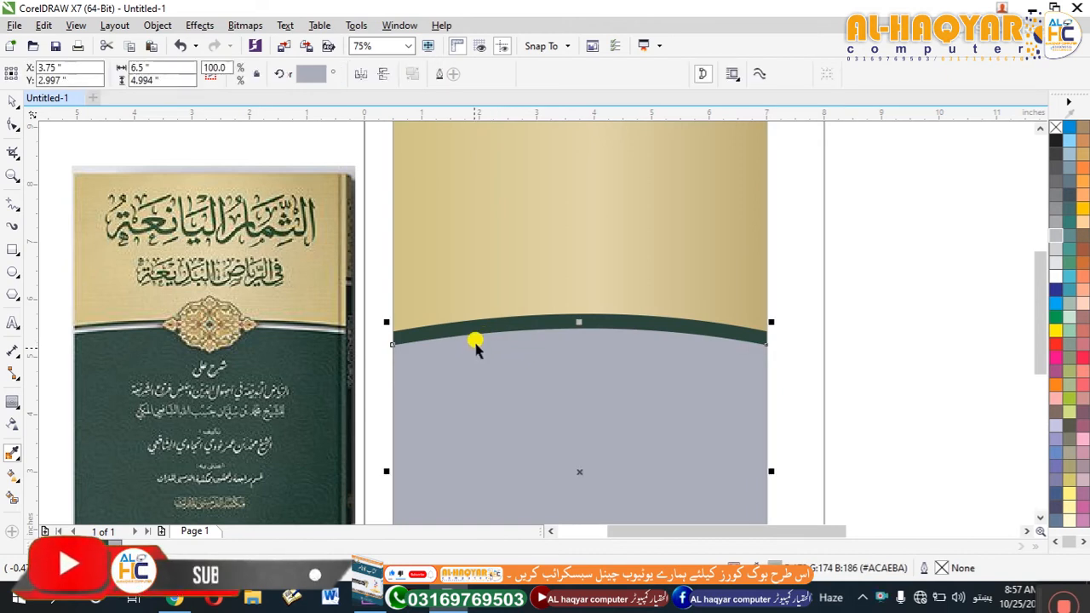
pyautogui.hotkey('shift', 'F2')
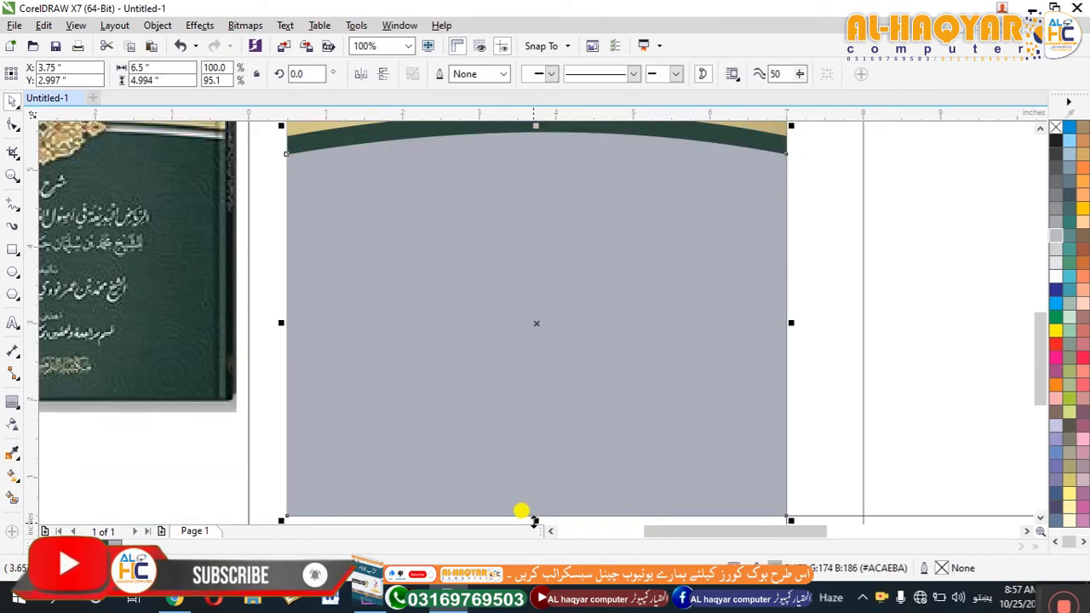
pyautogui.moveTo(536, 517); pyautogui.dragTo(526, 231)
pyautogui.hotkey('ctrl', 'z')
pyautogui.scroll(-1, 456, 316)
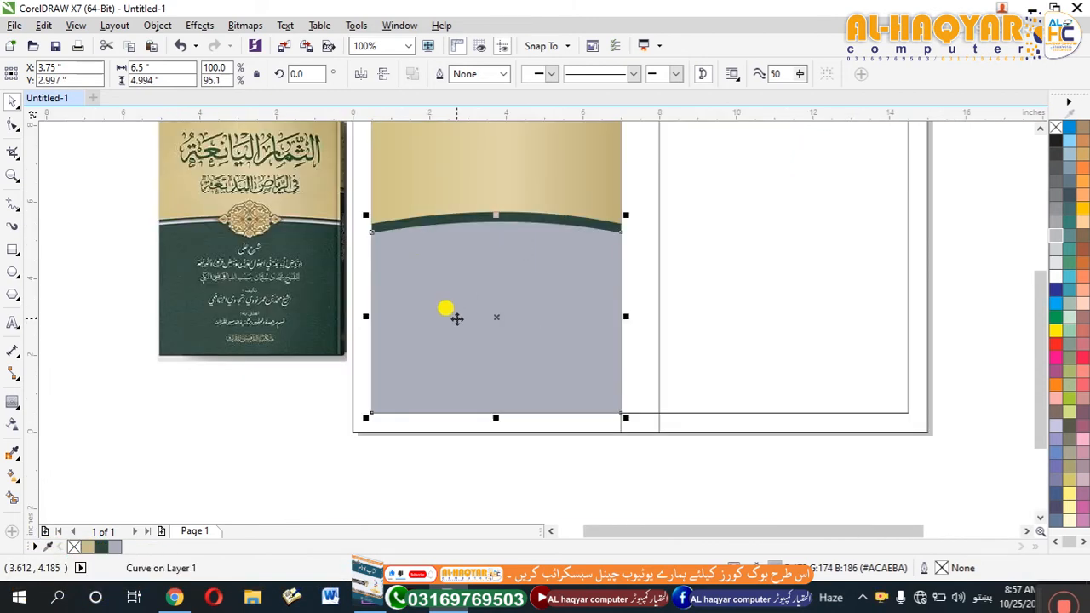
pyautogui.click(42, 219)
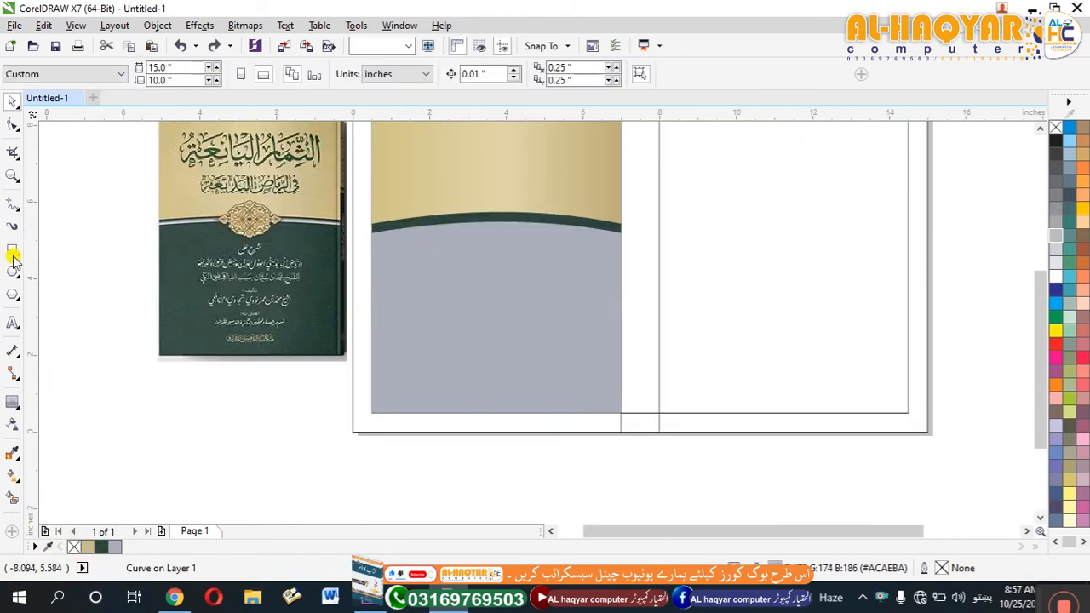
pyautogui.moveTo(385, 233); pyautogui.dragTo(354, 224)
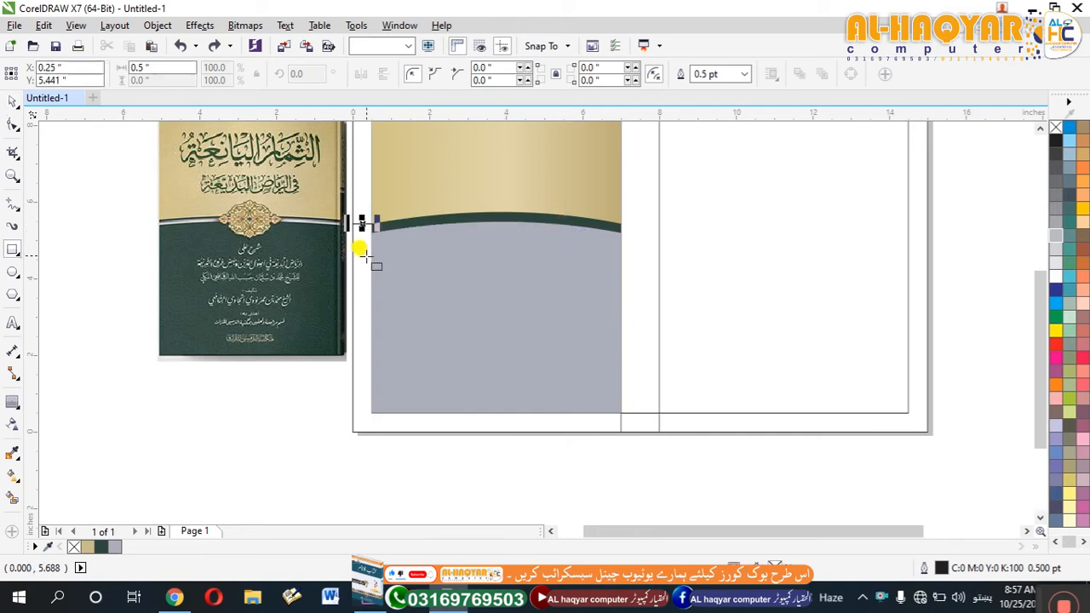
pyautogui.press('space')
pyautogui.press('Delete')
# Refill the shorter arched panel with dark green #2E483D and give it a hairline outline in grey #ACAEBA.
pyautogui.click(395, 258)
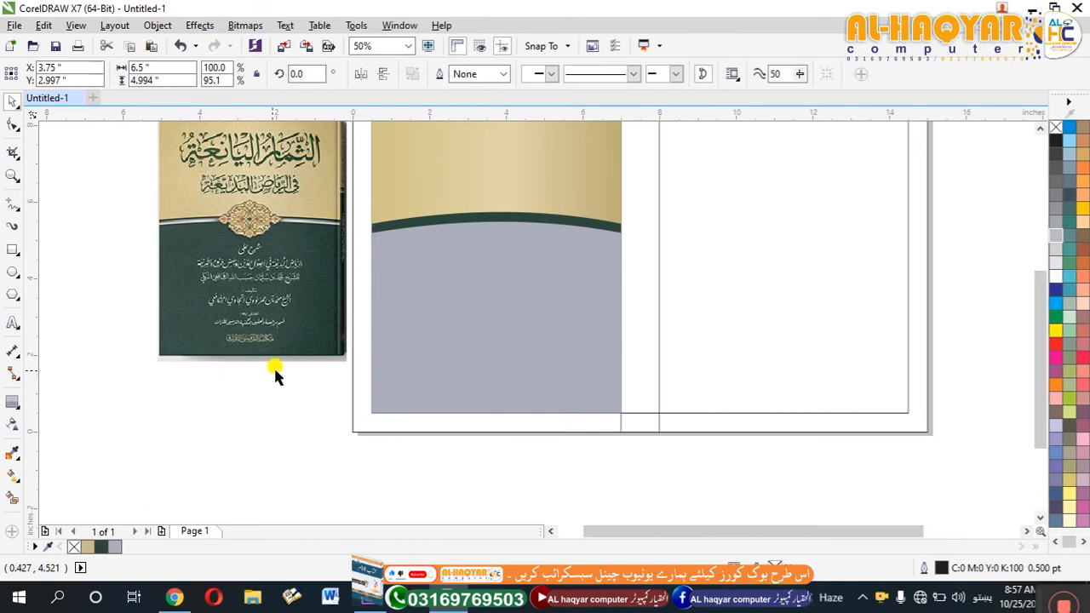
pyautogui.click(101, 547)
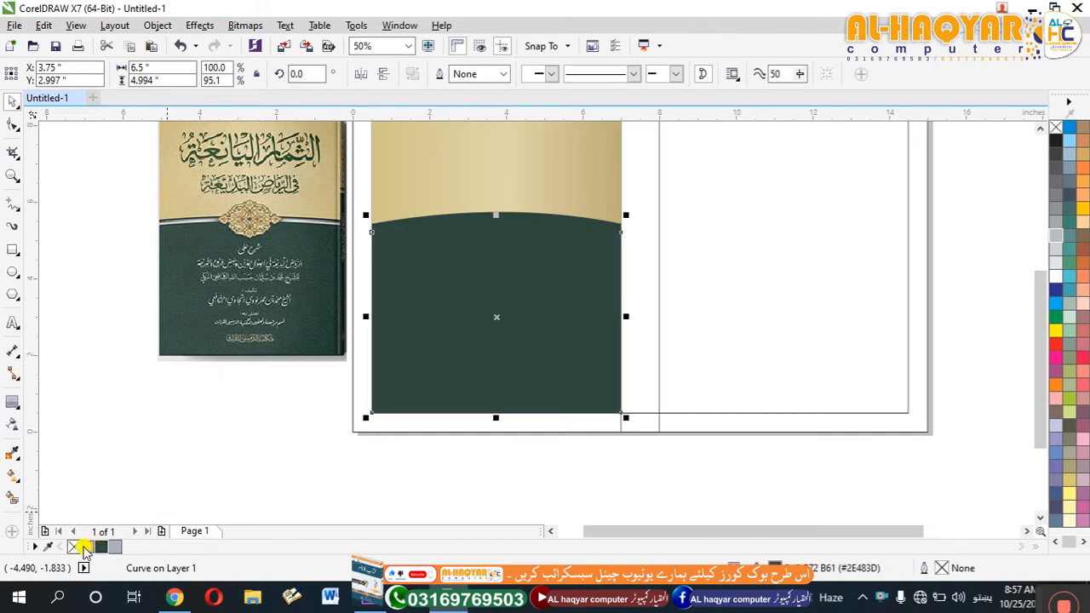
pyautogui.rightClick(119, 548)
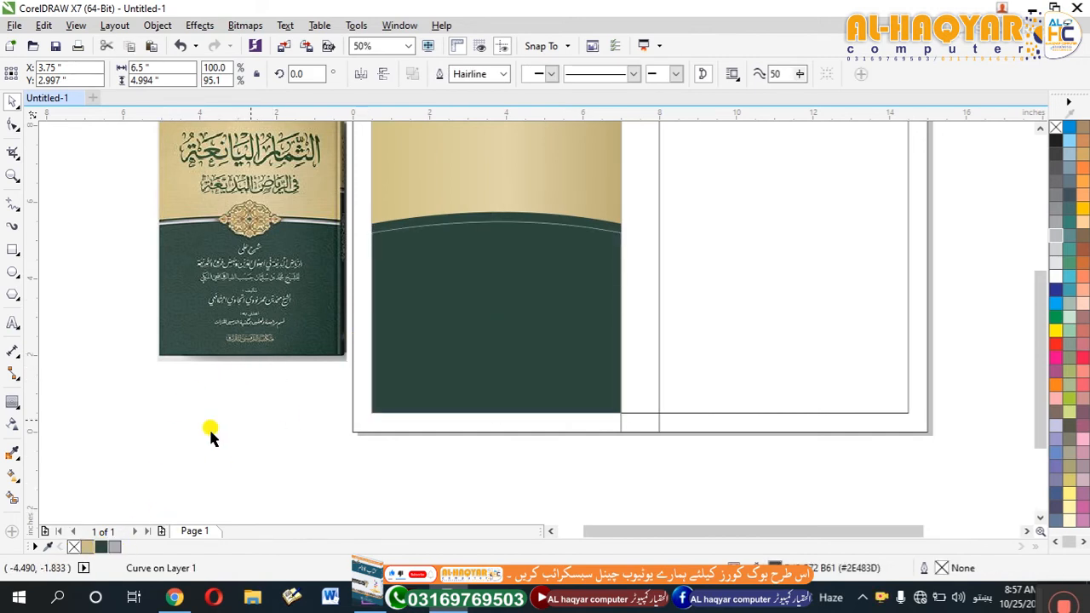
# Smart-fill the gap between the two arched green edges to create a separate blue-grey band.
pyautogui.scroll(2, 442, 218)
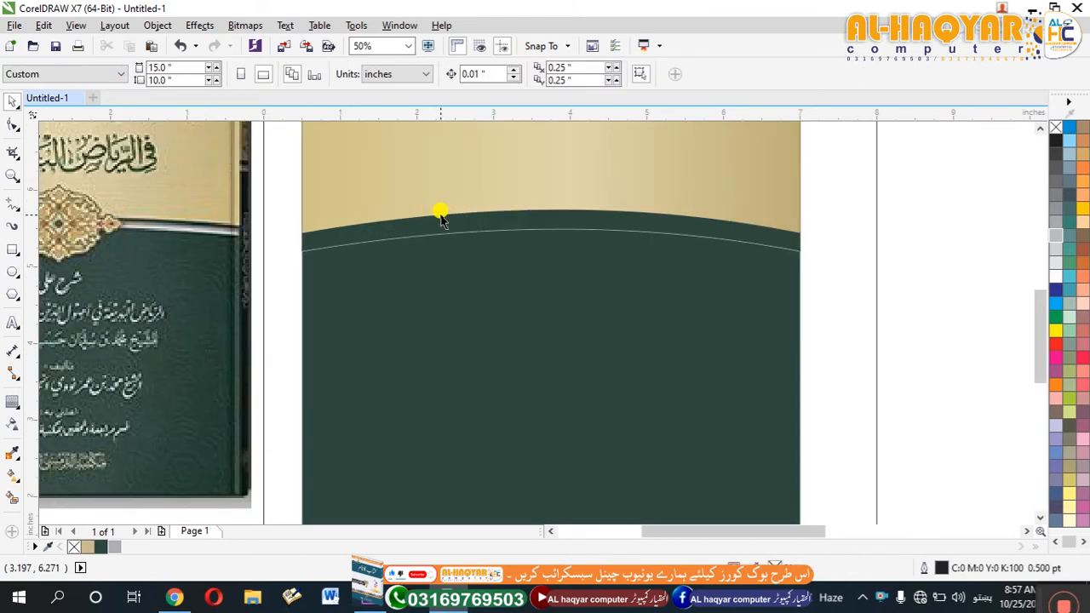
pyautogui.click(369, 275)
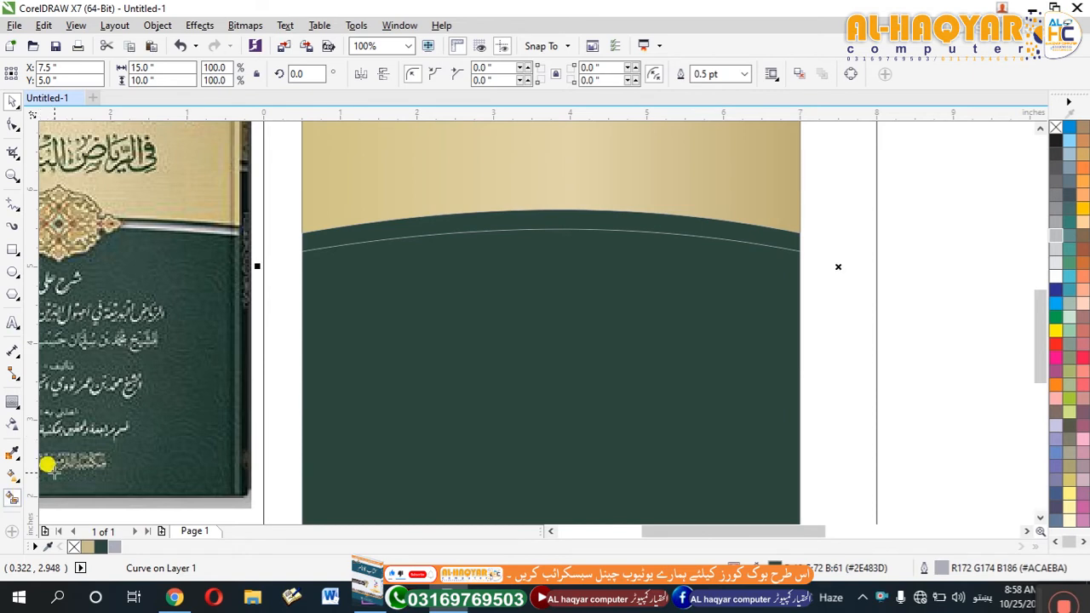
pyautogui.click(15, 495)
pyautogui.click(490, 212)
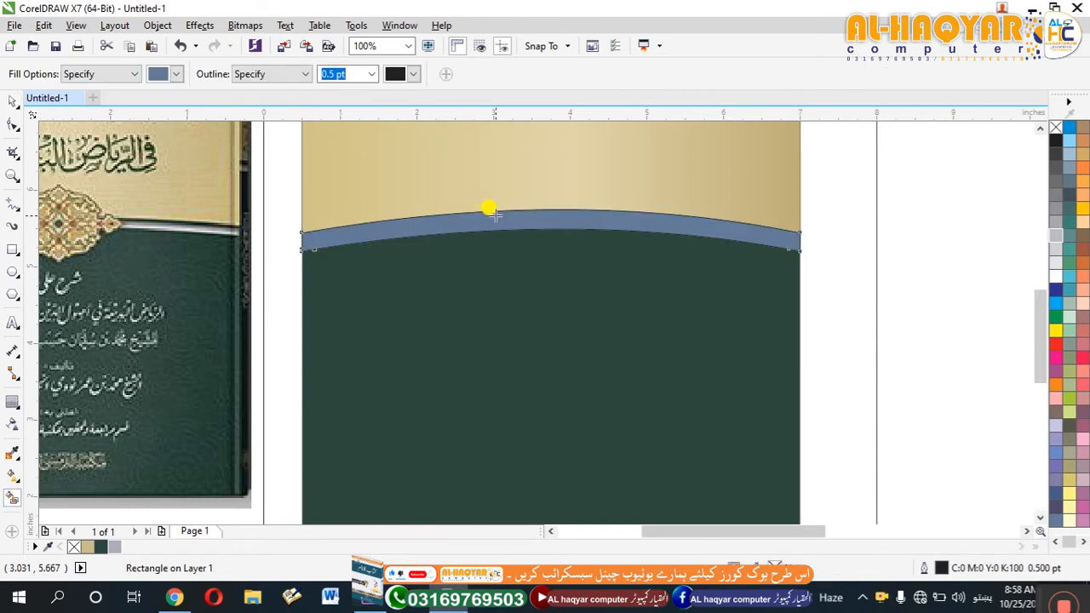
# Remove the outlines from the blue-grey band and both green panels, and move the band slightly below the arched edge.
pyautogui.press('space')
pyautogui.click(410, 346)
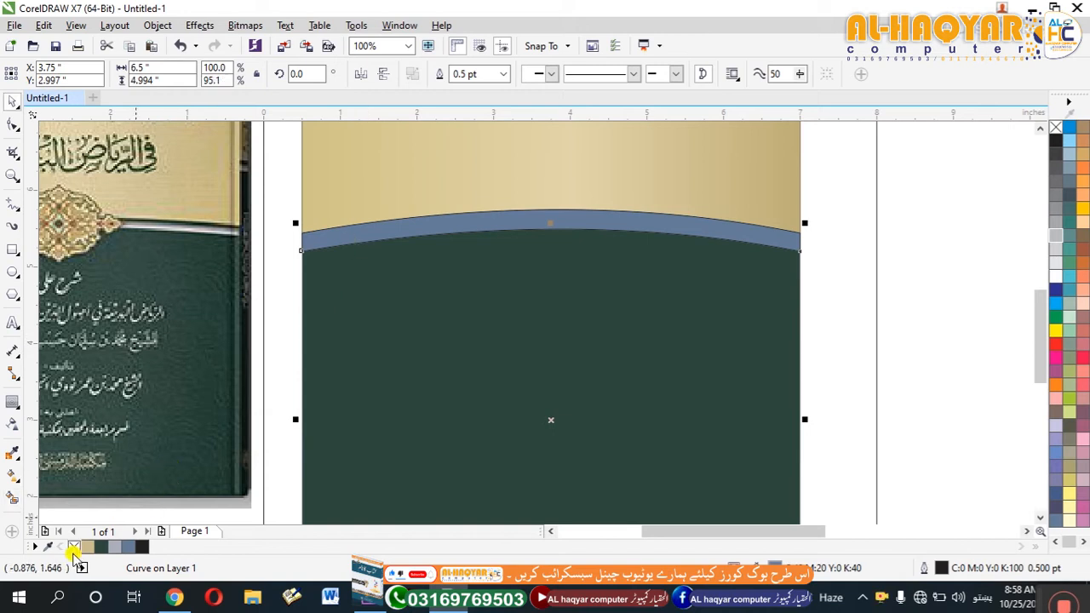
pyautogui.click(387, 294)
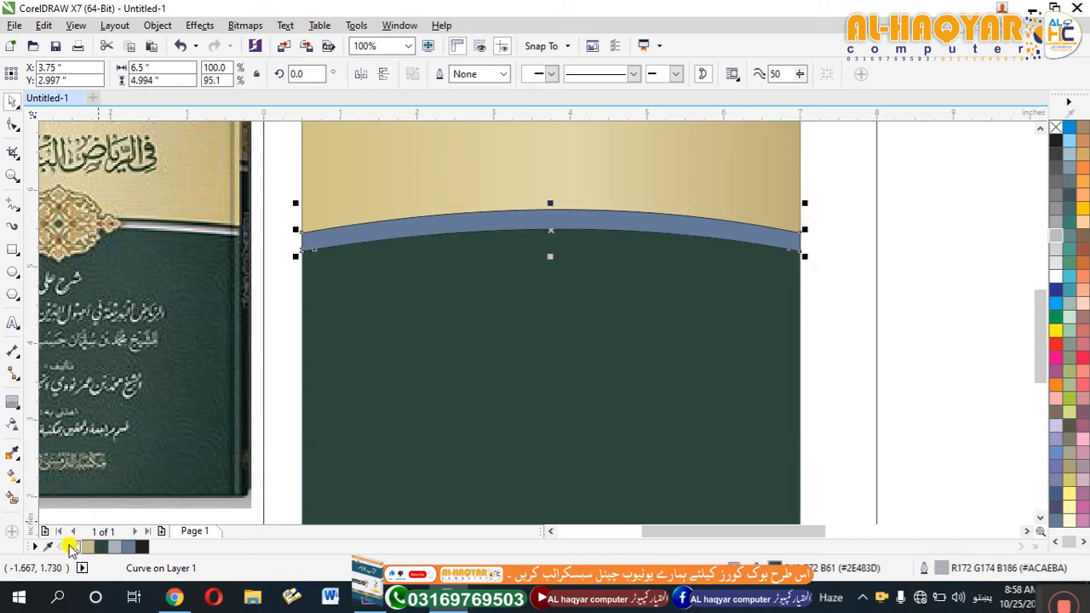
pyautogui.click(409, 259)
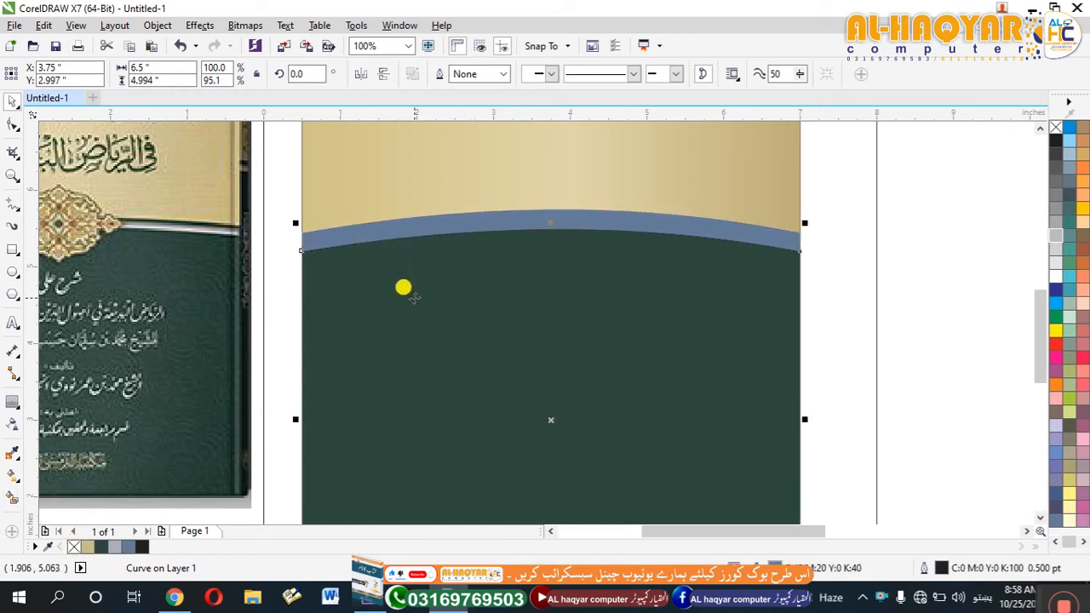
pyautogui.click(493, 213)
pyautogui.moveTo(525, 220); pyautogui.dragTo(524, 228)
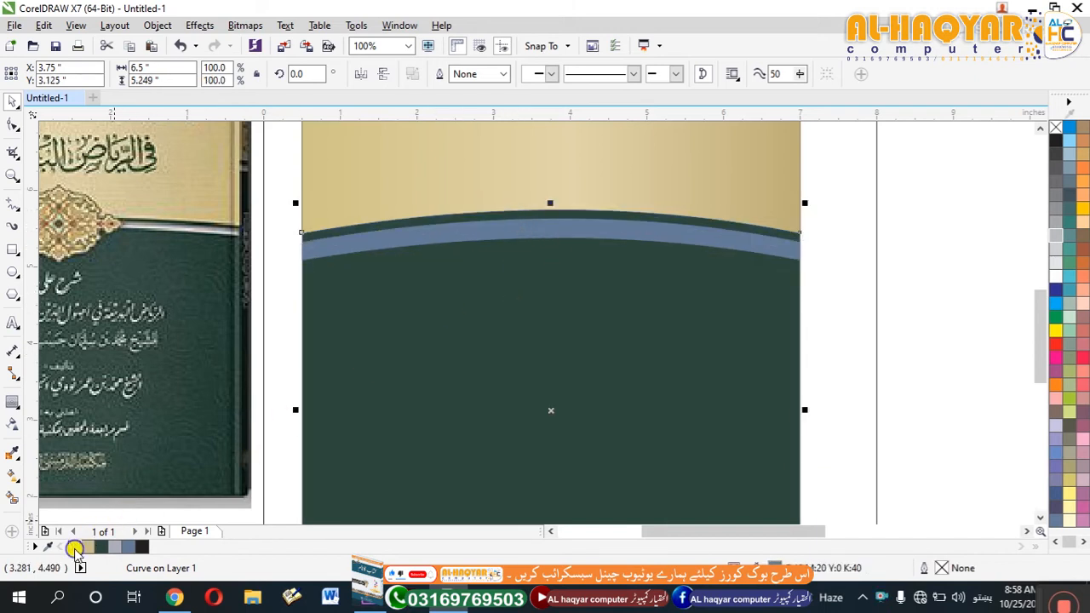
# Slim the curved blue-grey band to about 0.48 inches overall height.
pyautogui.click(565, 223)
pyautogui.scroll(4, 564, 223)
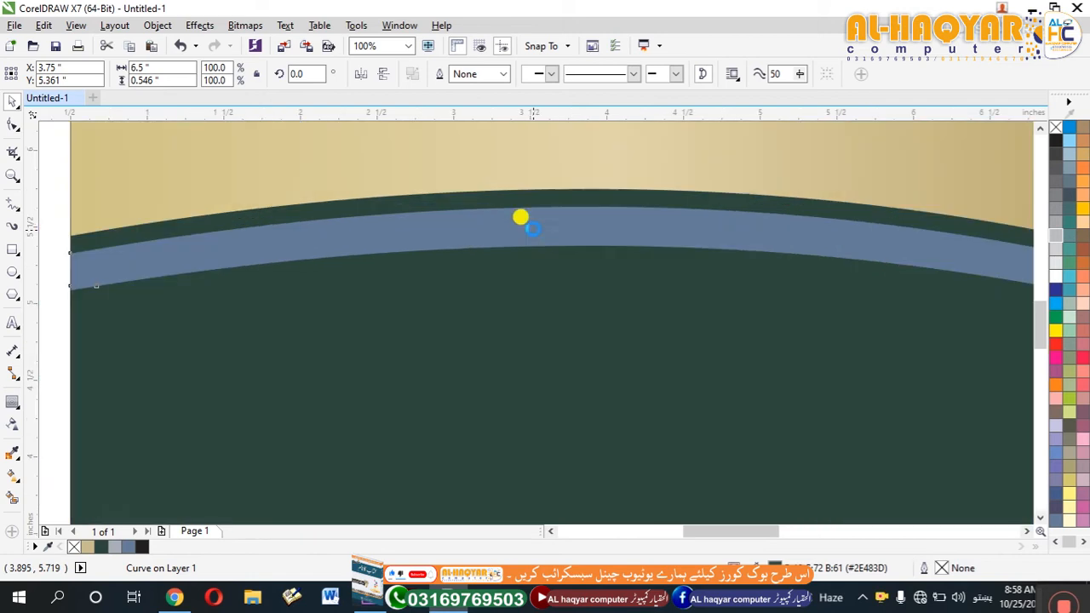
pyautogui.moveTo(590, 335); pyautogui.dragTo(588, 321)
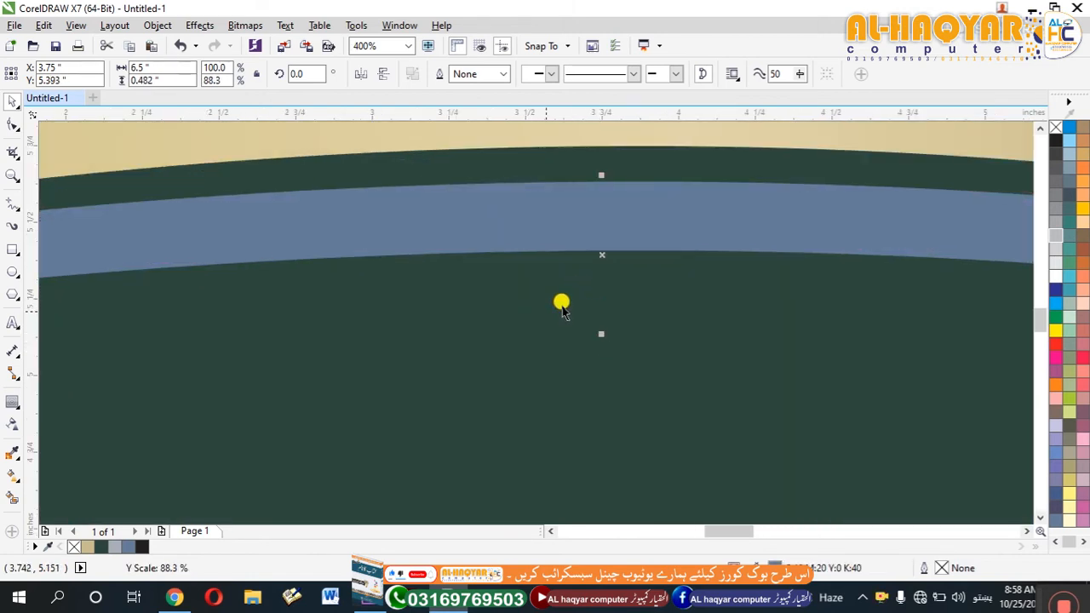
# Fill the curved band with white and apply a horizontal linear gradient across its full width.
pyautogui.scroll(-6, 587, 275)
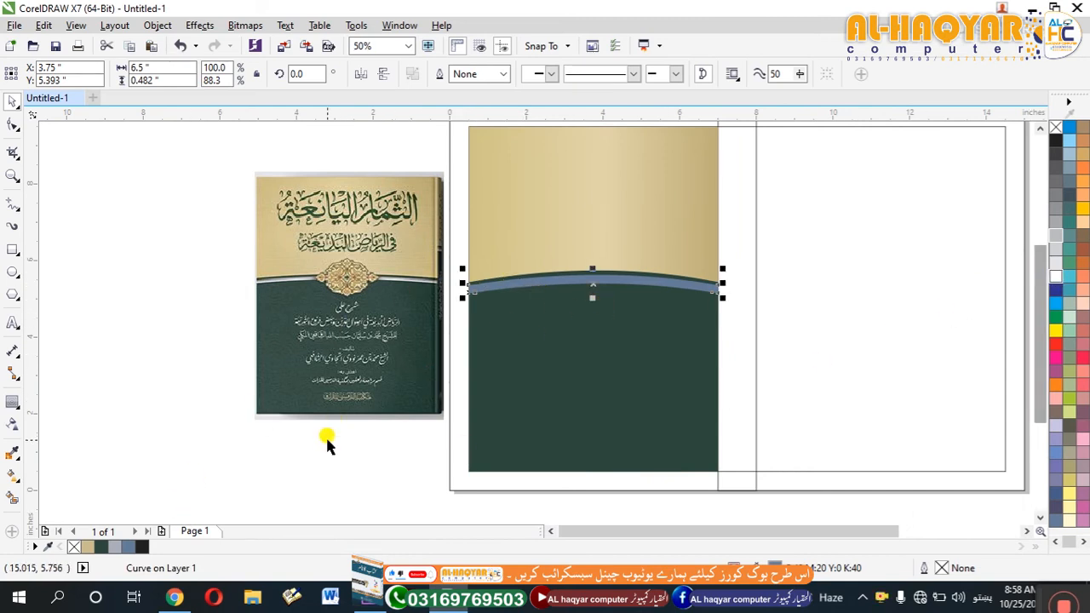
pyautogui.click(1056, 277)
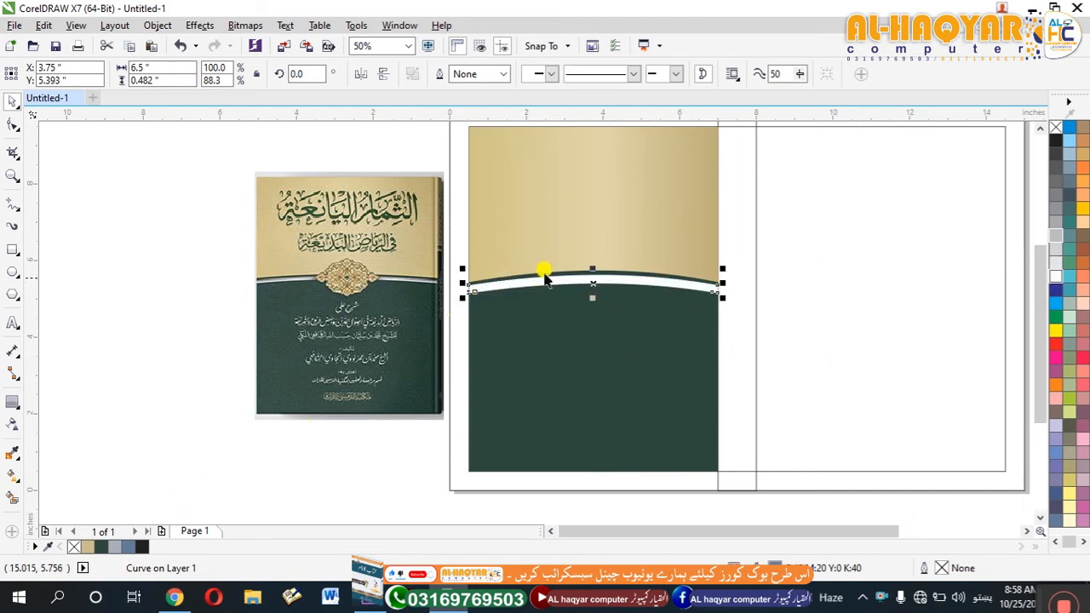
pyautogui.scroll(2, 557, 275)
pyautogui.press('g')
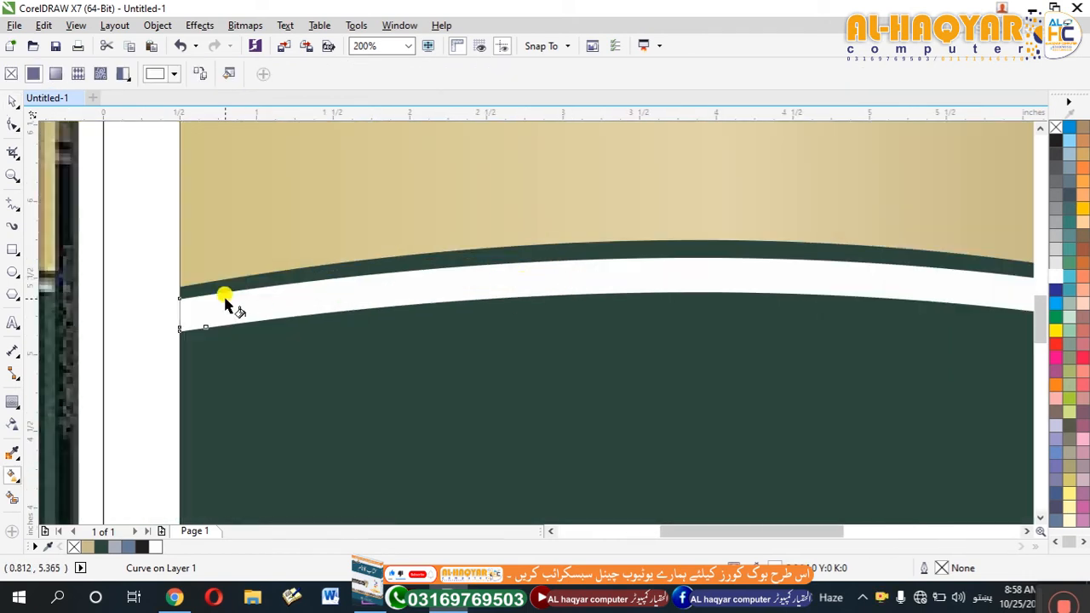
pyautogui.scroll(-1, 223, 307)
pyautogui.moveTo(607, 302); pyautogui.dragTo(703, 309)
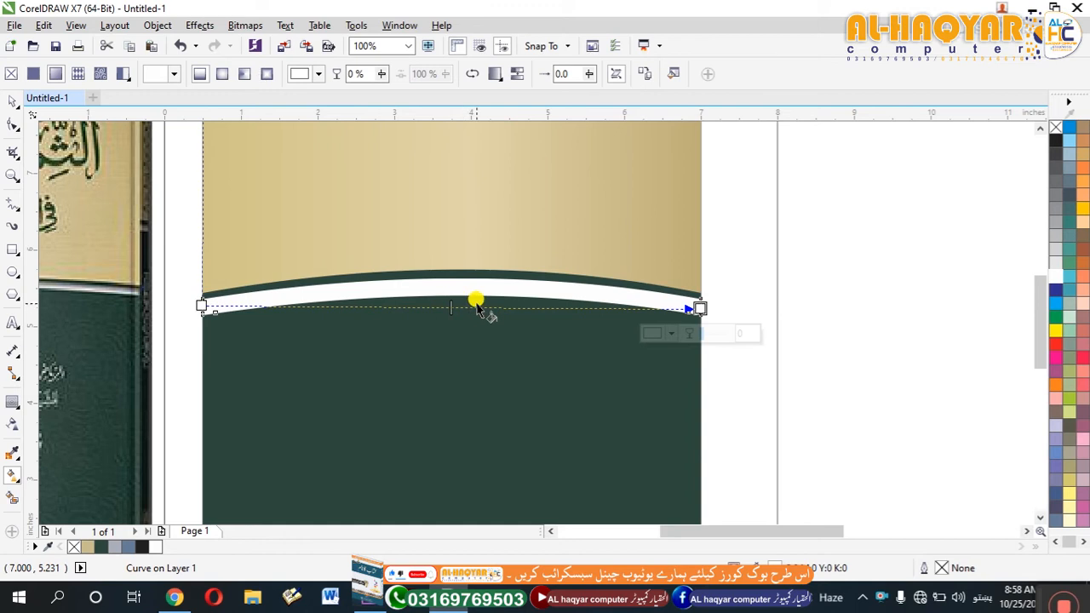
# Set both end colours of the band's gradient to light grey.
pyautogui.click(671, 336)
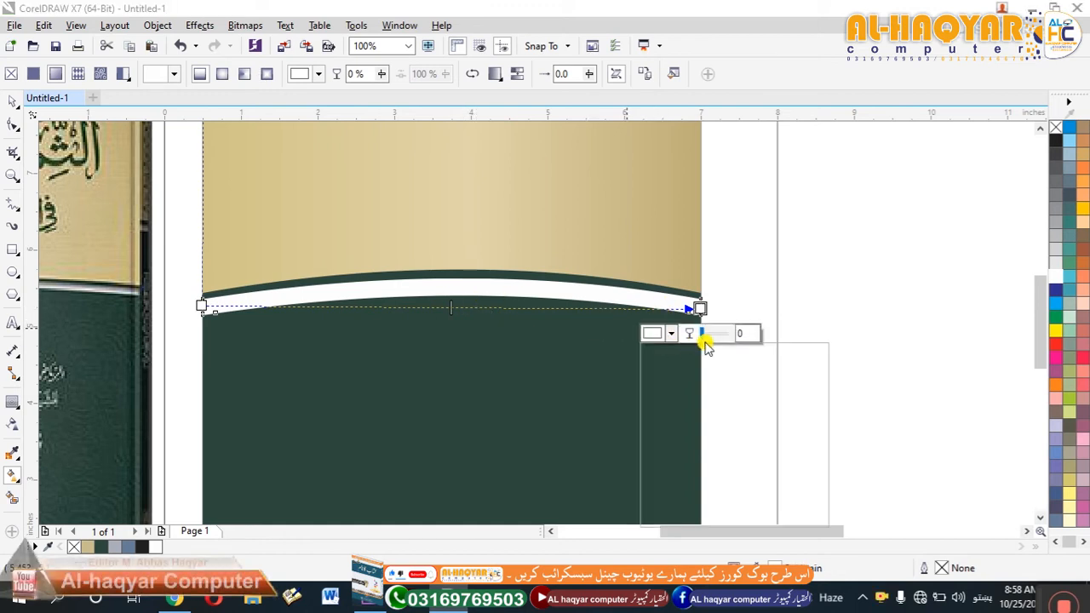
pyautogui.click(701, 310)
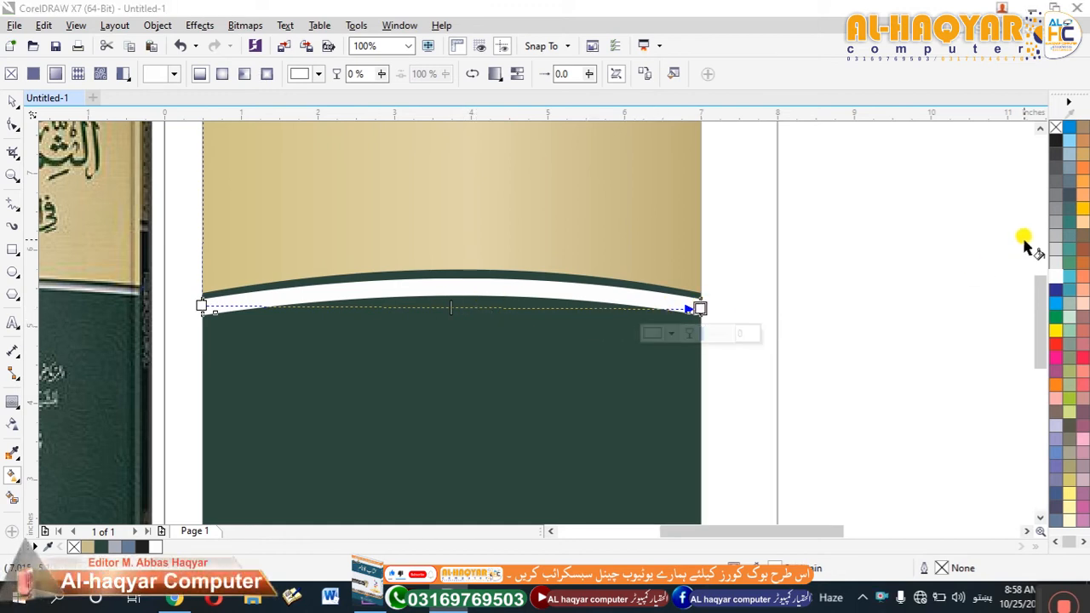
pyautogui.click(1056, 263)
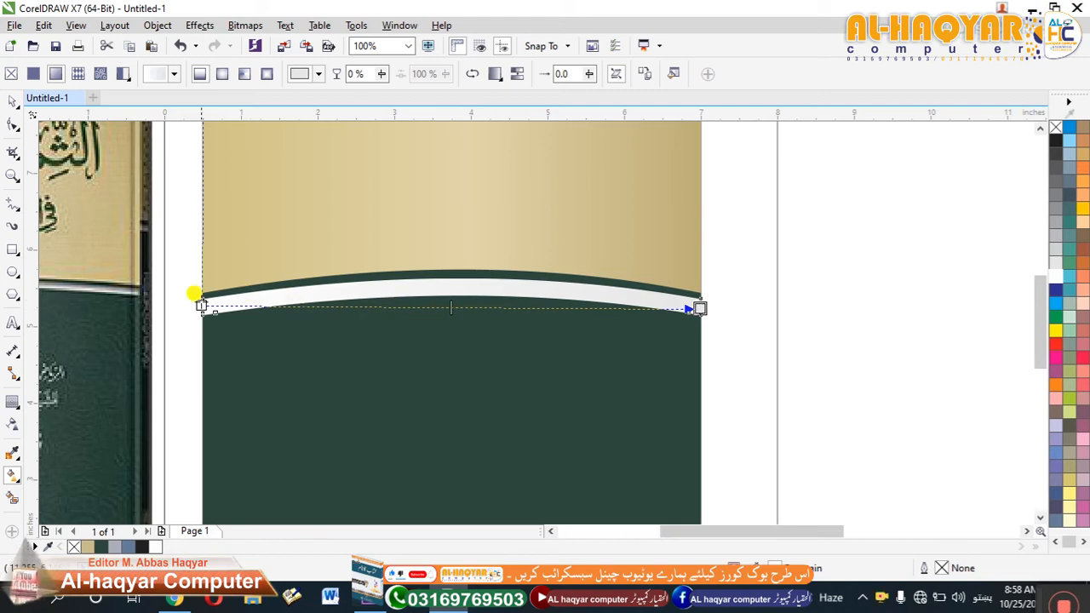
pyautogui.click(201, 305)
pyautogui.click(1056, 264)
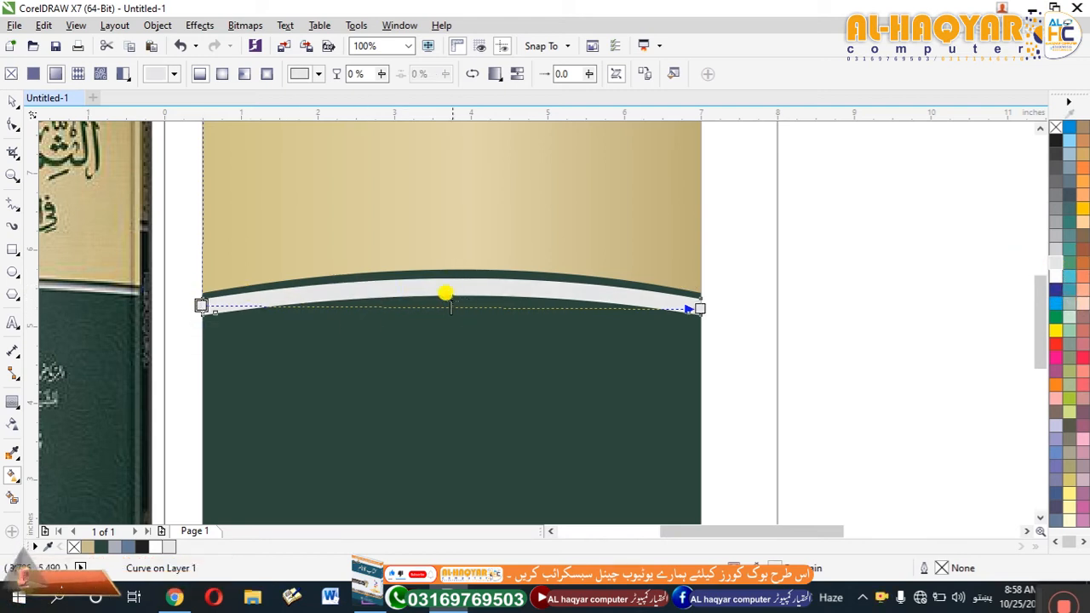
# Add a white colour node to the band's gradient at about 48%, and deselect the band.
pyautogui.doubleClick(453, 307)
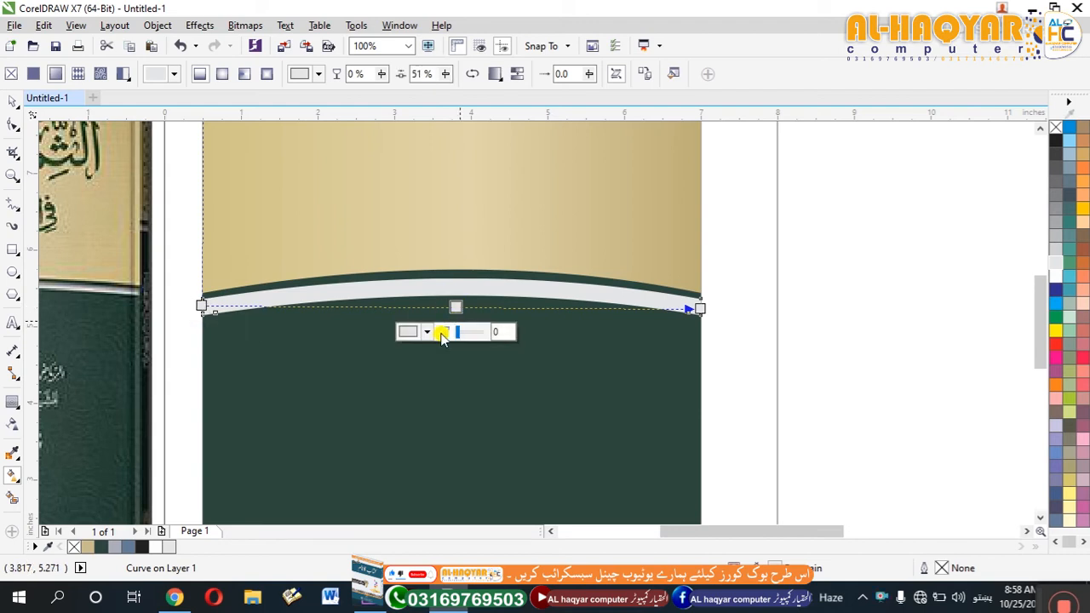
pyautogui.click(1058, 274)
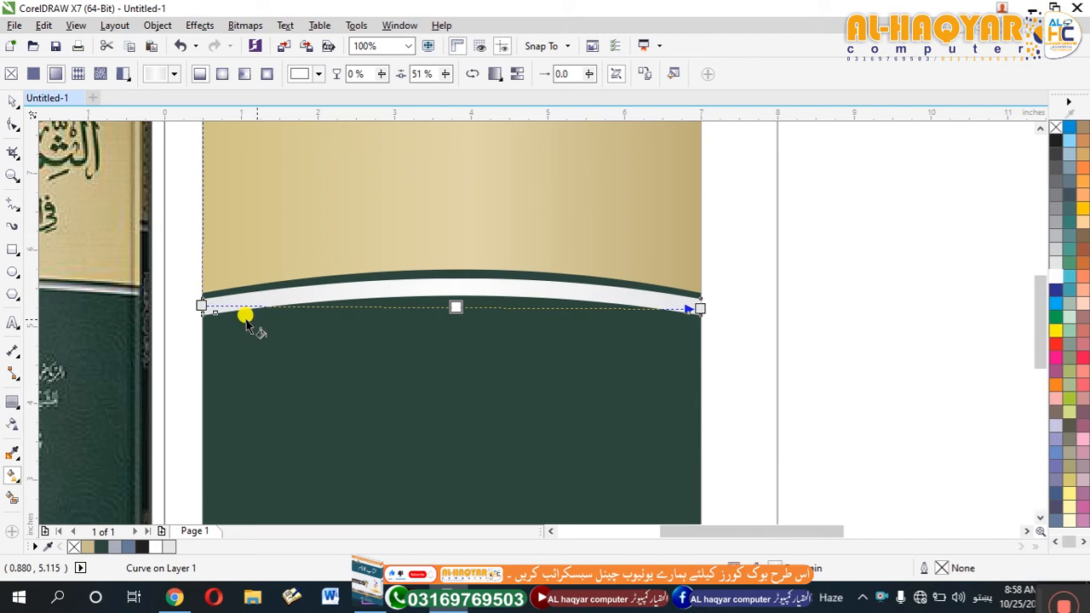
pyautogui.click(438, 307)
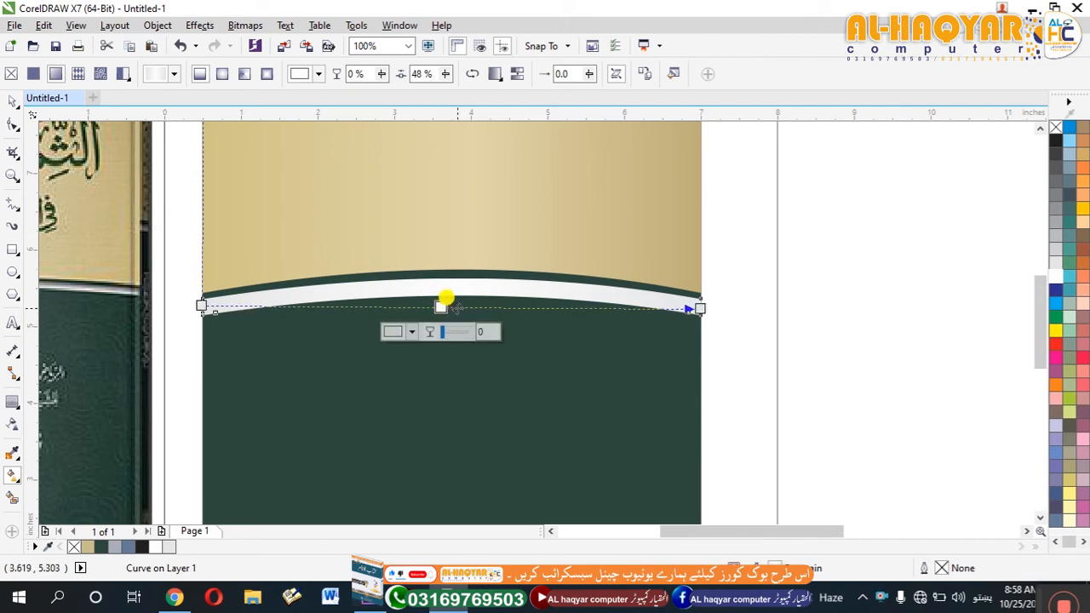
pyautogui.click(13, 102)
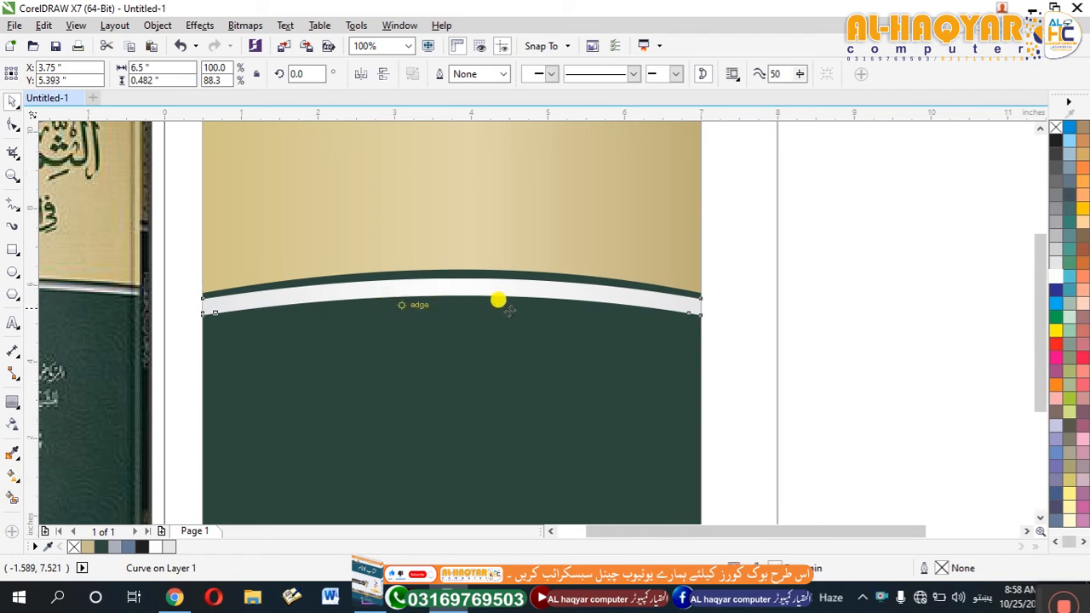
pyautogui.scroll(-2, 500, 299)
pyautogui.press('Escape')
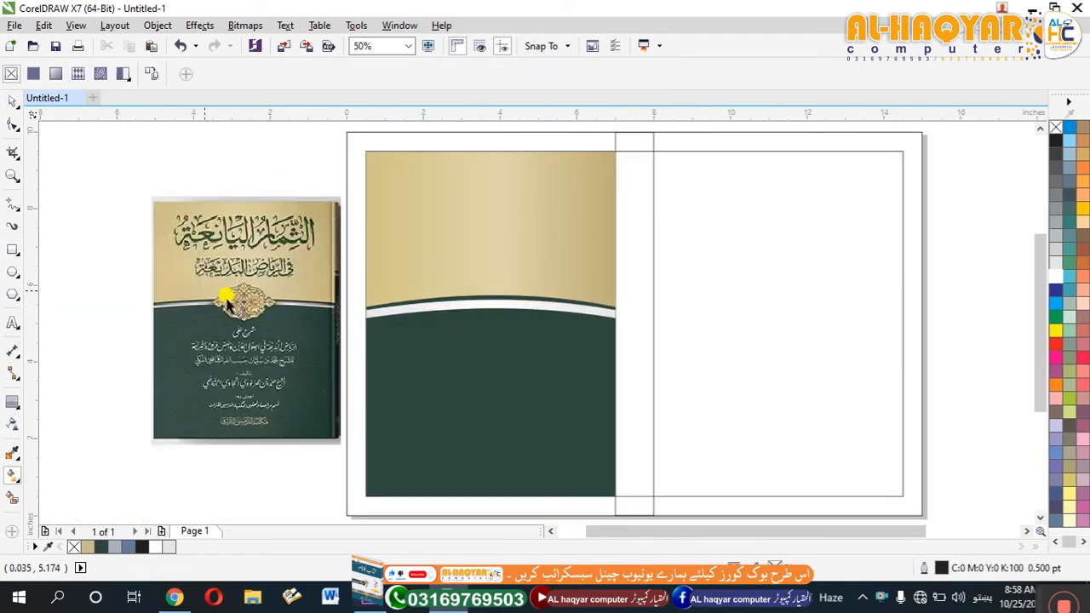
pyautogui.press('space')
pyautogui.click(204, 486)
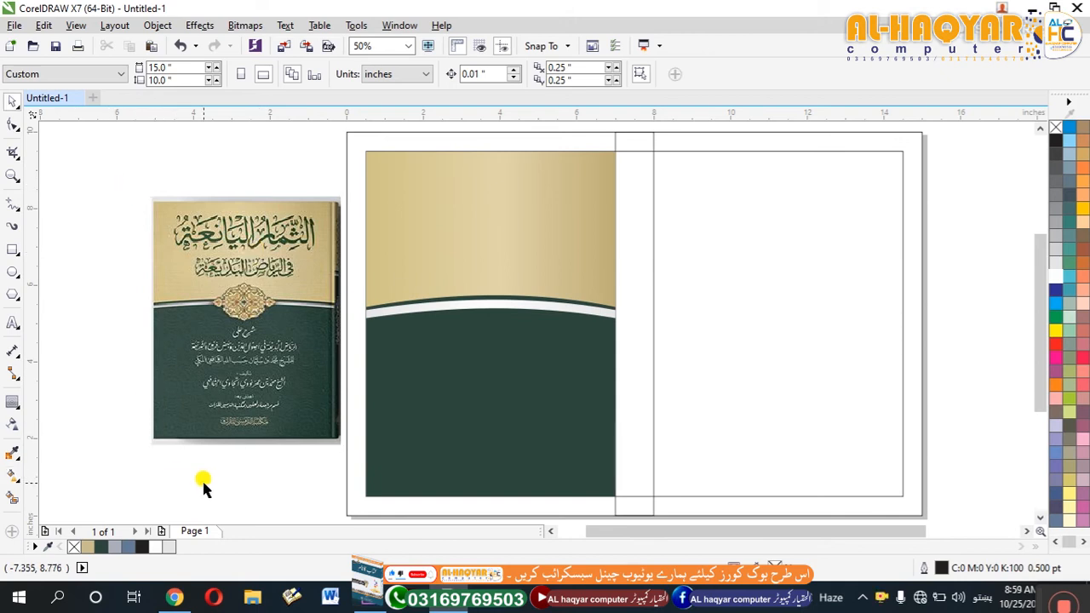
# Duplicate the spine rectangle as a 1 × 9 inch copy, fill it with dark green #2E483D and remove its outline.
pyautogui.click(640, 230)
pyautogui.moveTo(634, 132); pyautogui.dragTo(635, 145)
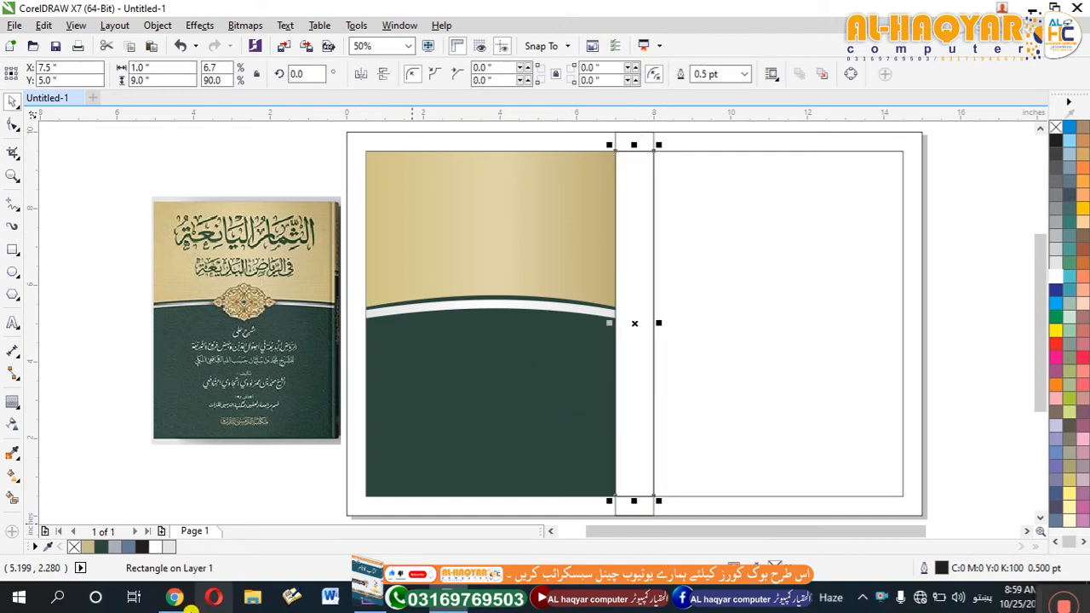
pyautogui.click(102, 547)
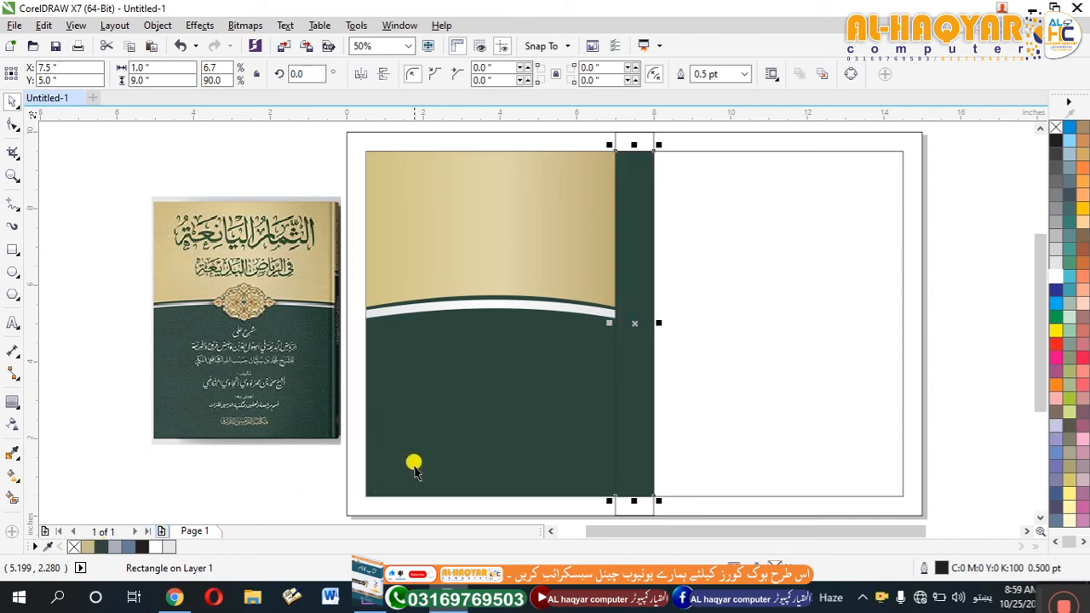
pyautogui.rightClick(74, 548)
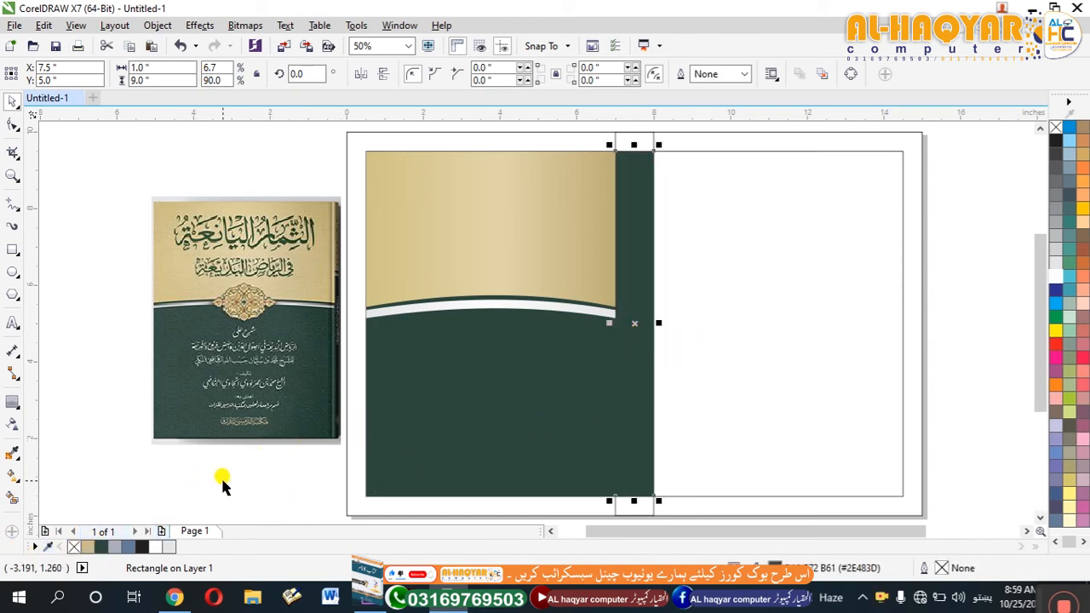
# Make a 6.5 × 9 inch back-cover panel from the inner margin rectangle, filled with dark green #2E483D and without outline.
pyautogui.click(713, 299)
pyautogui.moveTo(358, 323); pyautogui.dragTo(647, 360)
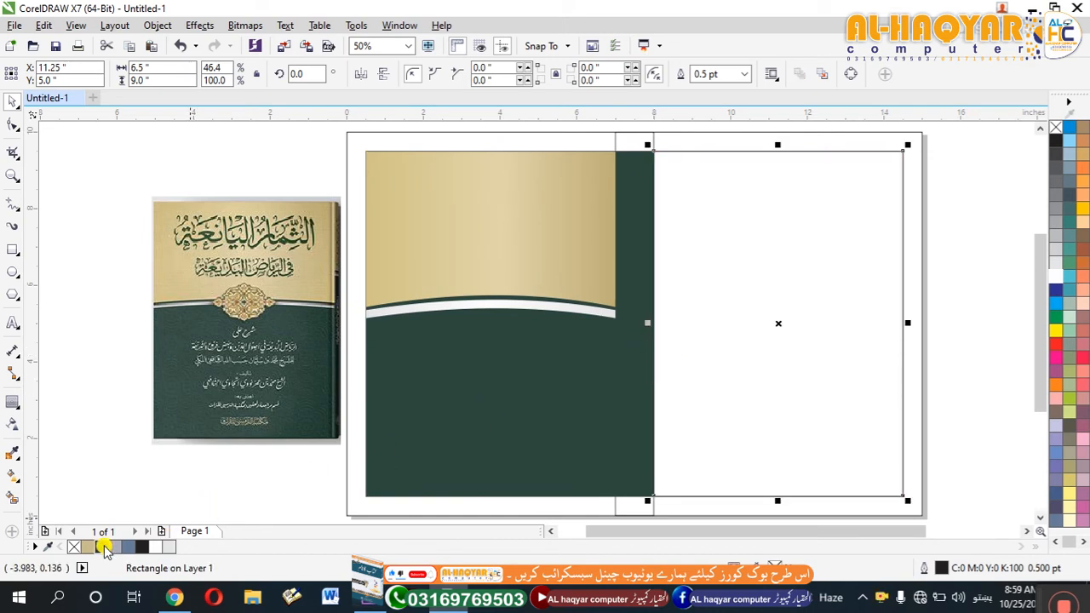
pyautogui.click(115, 546)
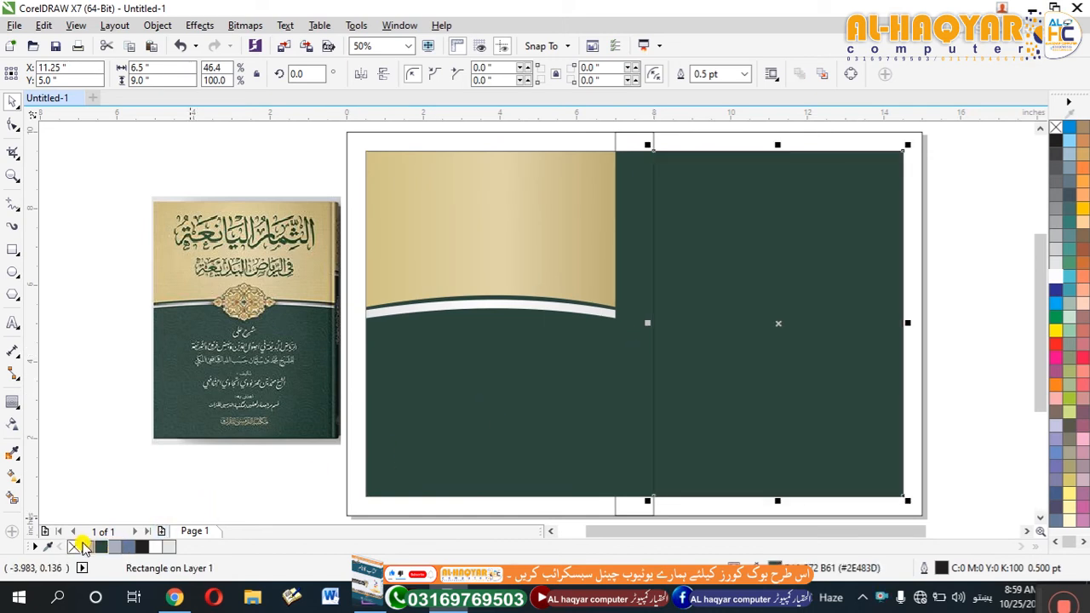
pyautogui.rightClick(75, 547)
pyautogui.click(122, 495)
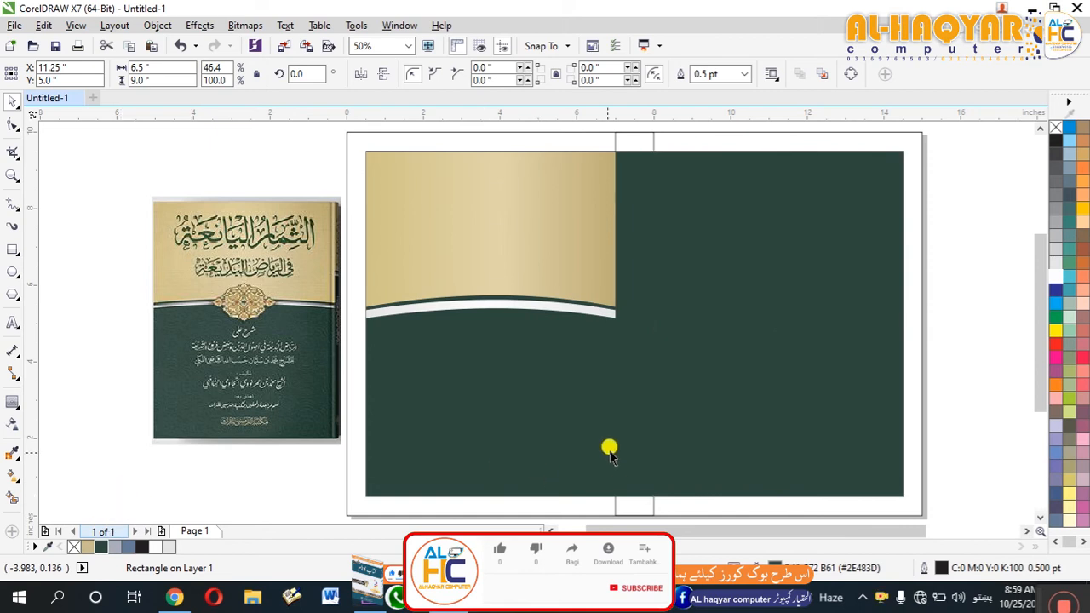
# Duplicate the green spine as a 4.84-inch lower section in tan #C9BB8E, and shorten the original to its upper 4.16 inches.
pyautogui.click(645, 407)
pyautogui.moveTo(635, 146); pyautogui.dragTo(635, 308)
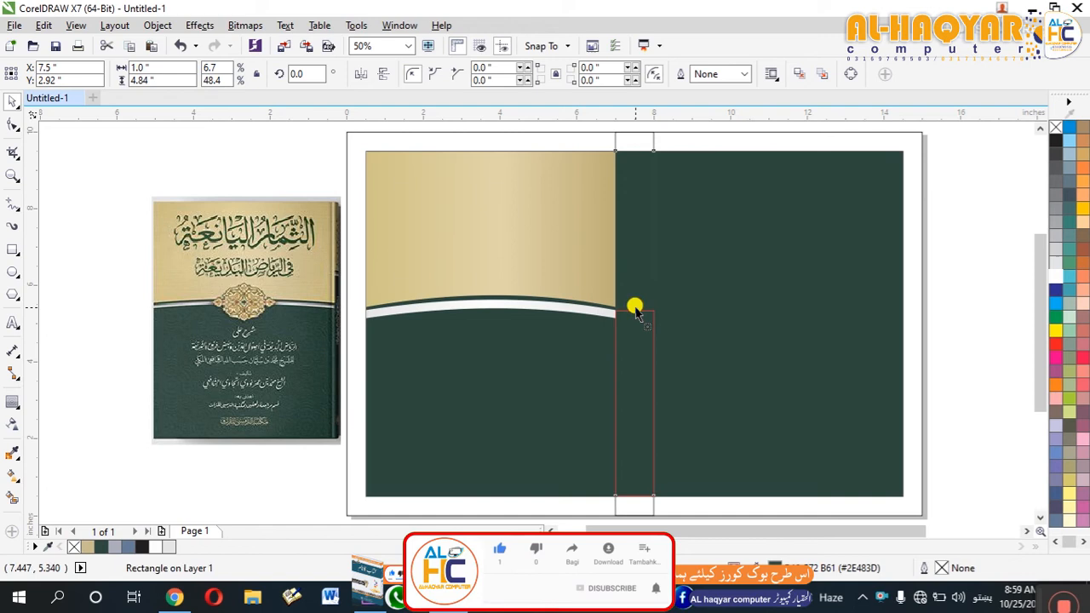
pyautogui.click(88, 547)
pyautogui.press('Escape')
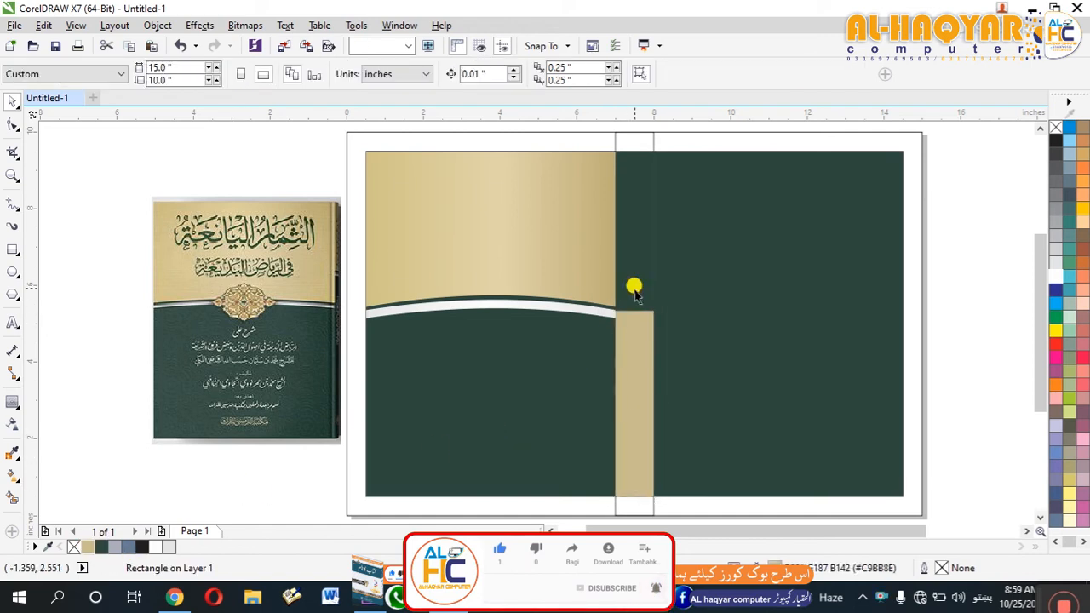
pyautogui.moveTo(634, 502); pyautogui.dragTo(642, 316)
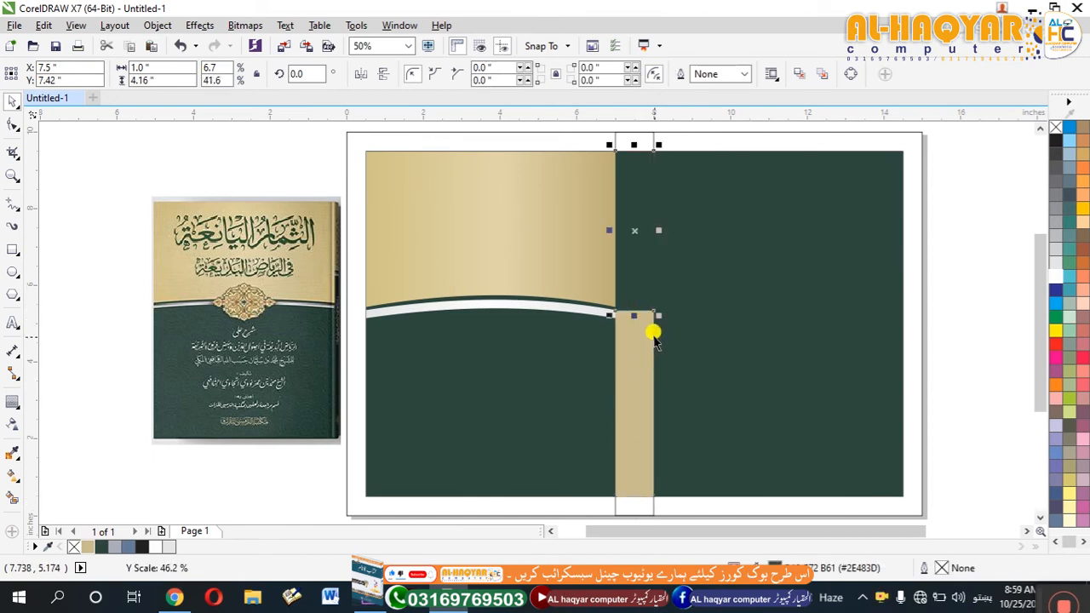
# Duplicate the green back-cover panel scaled about its centre to 77%, about 5 × 6.93 inches, and fill the copy with tan #C9BB8E.
pyautogui.click(735, 274)
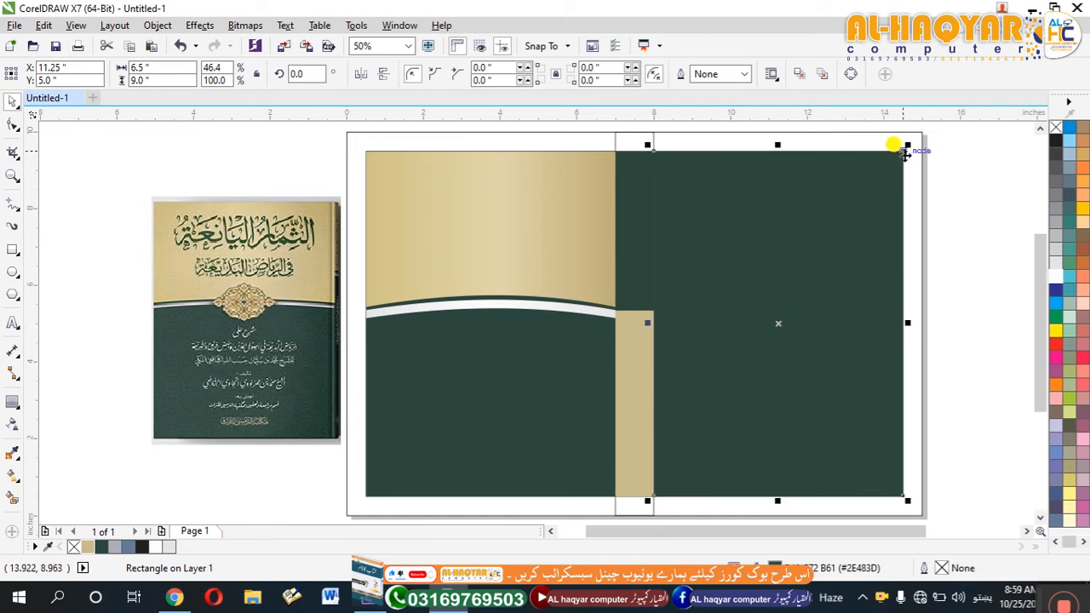
pyautogui.moveTo(908, 145); pyautogui.dragTo(878, 186)
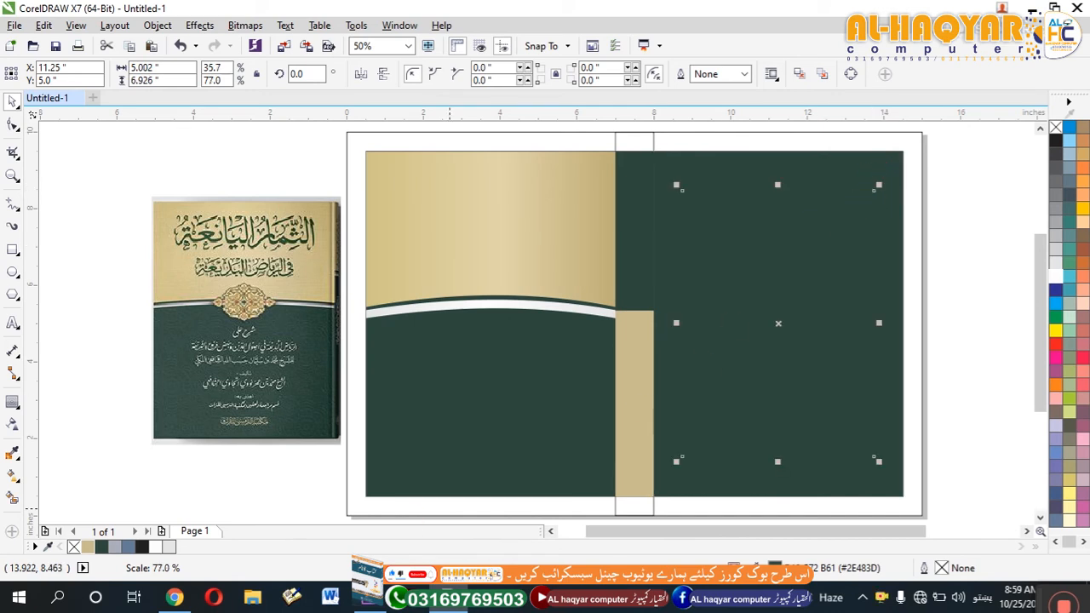
pyautogui.click(91, 551)
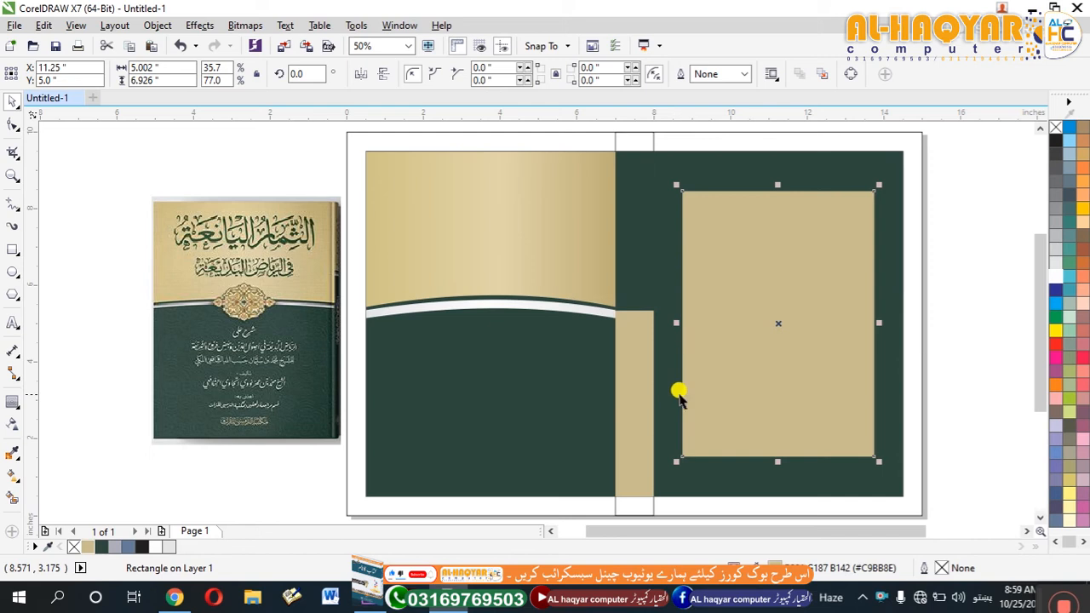
# Round all four corners of the tan back-cover panel to a 0.5-inch radius.
pyautogui.press('F10')
pyautogui.moveTo(875, 190); pyautogui.dragTo(869, 219)
pyautogui.click(13, 101)
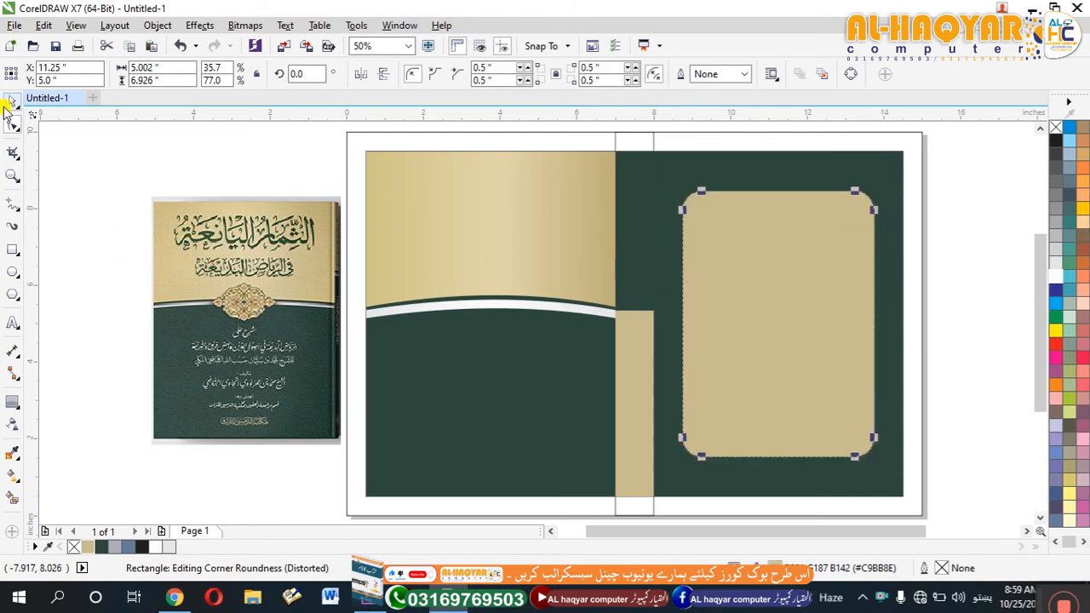
pyautogui.click(218, 190)
pyautogui.click(648, 356)
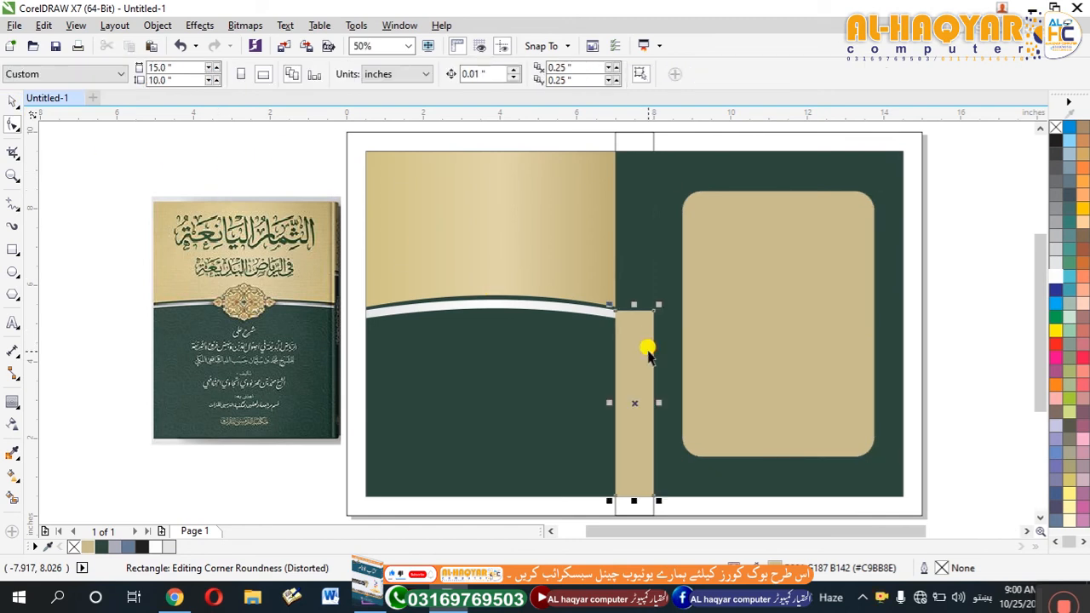
pyautogui.click(267, 476)
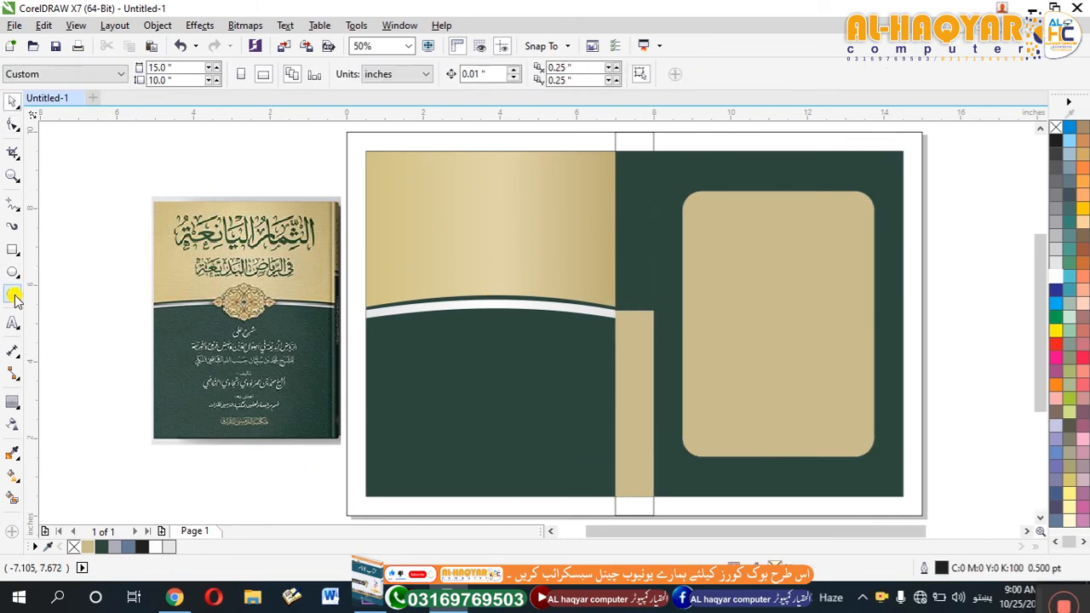
# Add artistic text on the front cover's gold area, with "الثمار اليانعة" on one line and "في الرياض البديعة" below it.
pyautogui.click(517, 246)
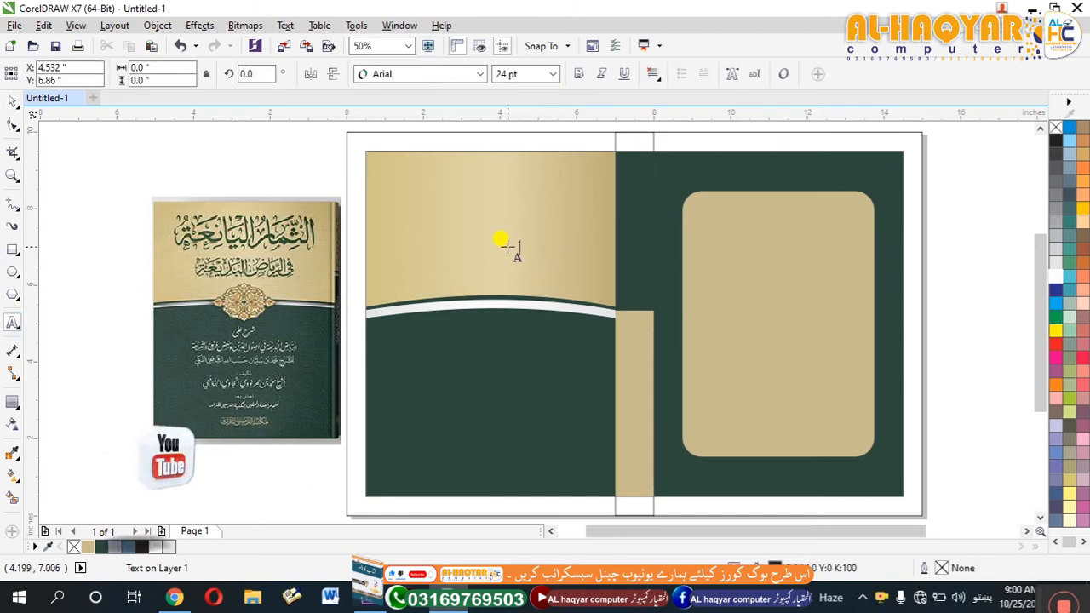
pyautogui.write('الثمار اليانع')
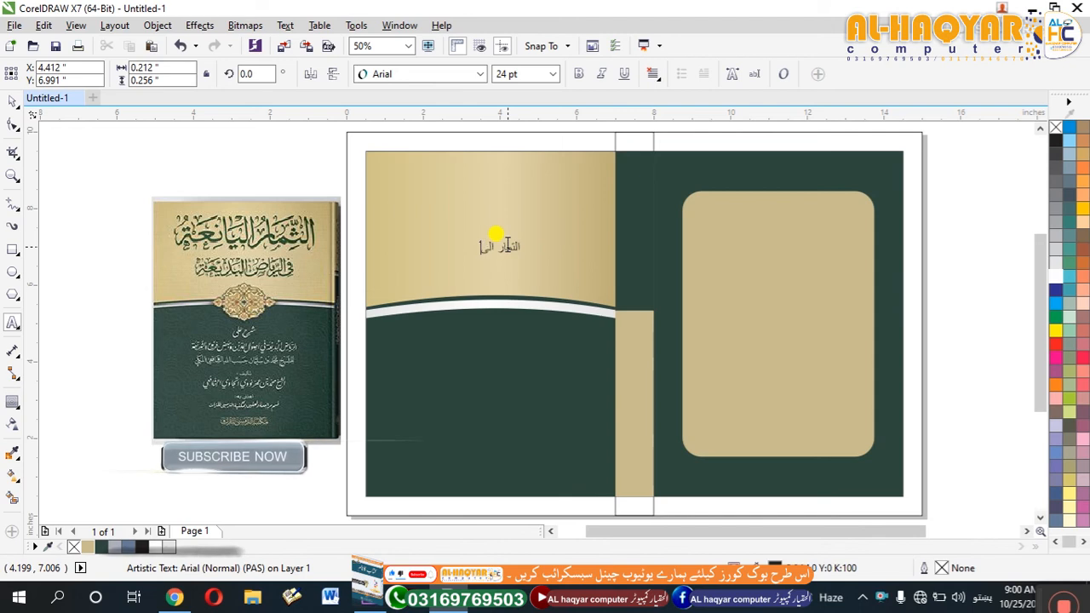
pyautogui.write('ة')
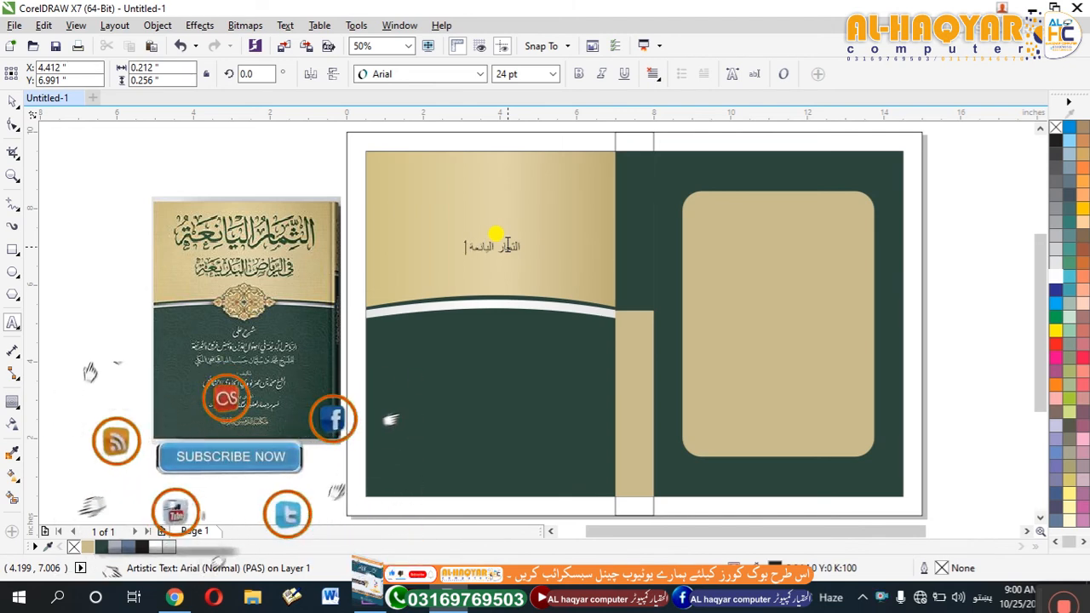
pyautogui.press('Return')
pyautogui.write('في الرياض البديعة')
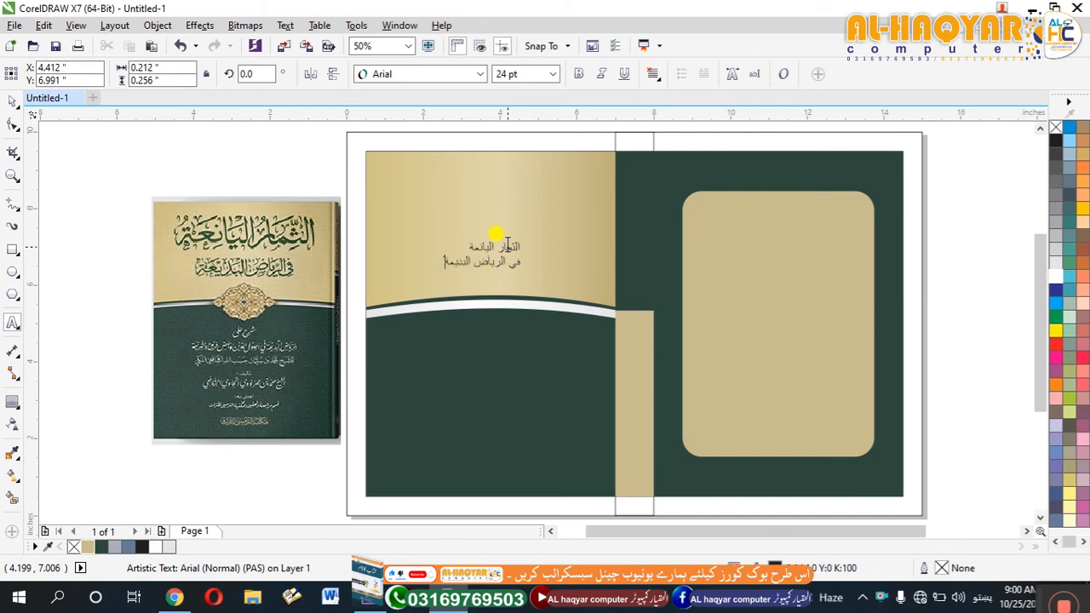
# Set the title text's font to Gandhara Suls and enlarge it to about 38.5 pt.
pyautogui.click(460, 77)
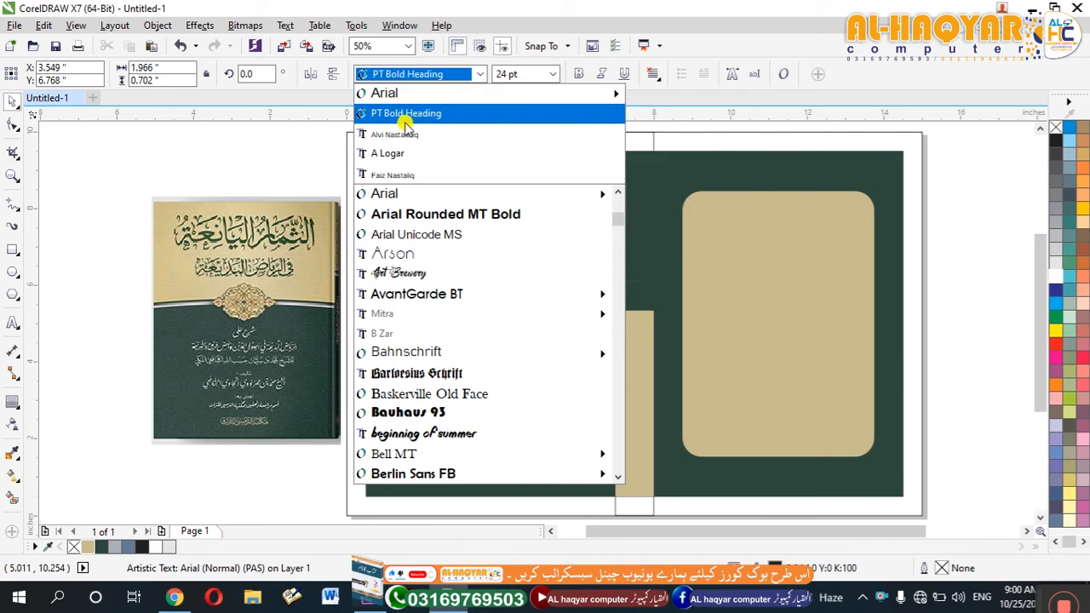
pyautogui.write('g')
pyautogui.click(443, 280)
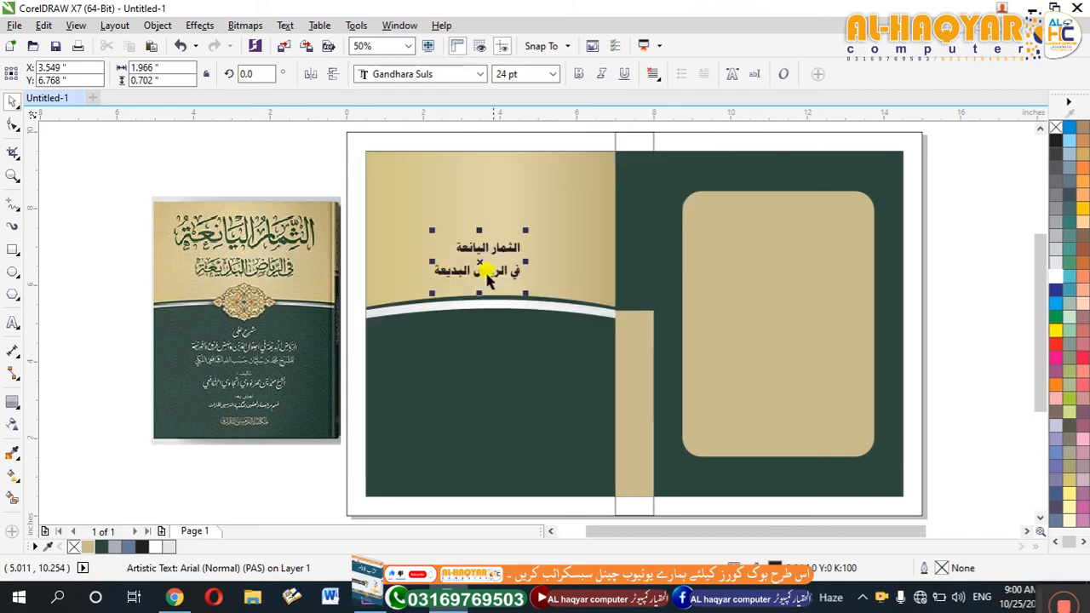
pyautogui.moveTo(518, 292)
pyautogui.mouseDown()
pyautogui.moveTo(588, 322)
pyautogui.moveTo(508, 275)
pyautogui.mouseUp()
# Change the title's font to DecoType Naskh and reposition the text within the front cover's gold area.
pyautogui.click(452, 74)
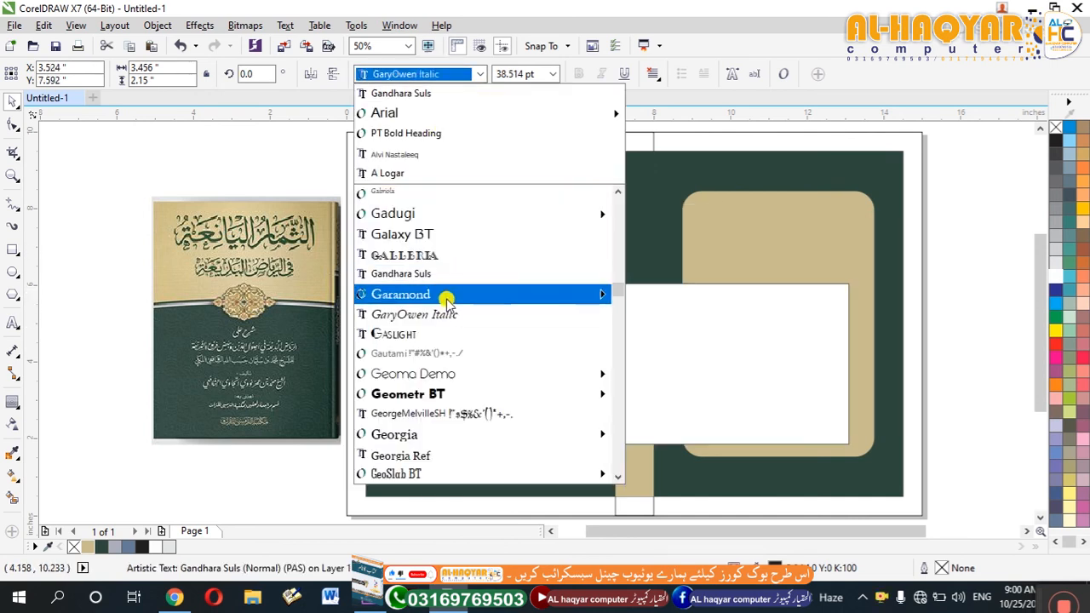
pyautogui.scroll(10, 439, 317)
pyautogui.click(438, 314)
pyautogui.moveTo(507, 196); pyautogui.dragTo(641, 201)
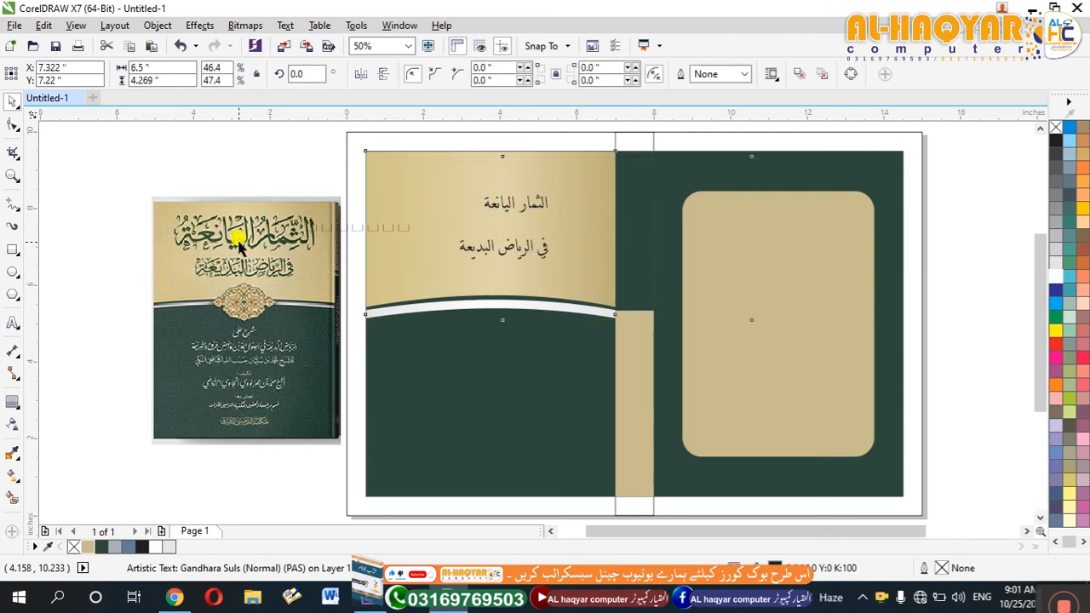
# Move the title text onto the tan back-cover panel and set its font to DecoType Thuluth.
pyautogui.moveTo(304, 151); pyautogui.dragTo(612, 301)
pyautogui.moveTo(249, 152); pyautogui.dragTo(573, 274)
pyautogui.moveTo(523, 247); pyautogui.dragTo(794, 281)
pyautogui.hotkey('shift', 'F2')
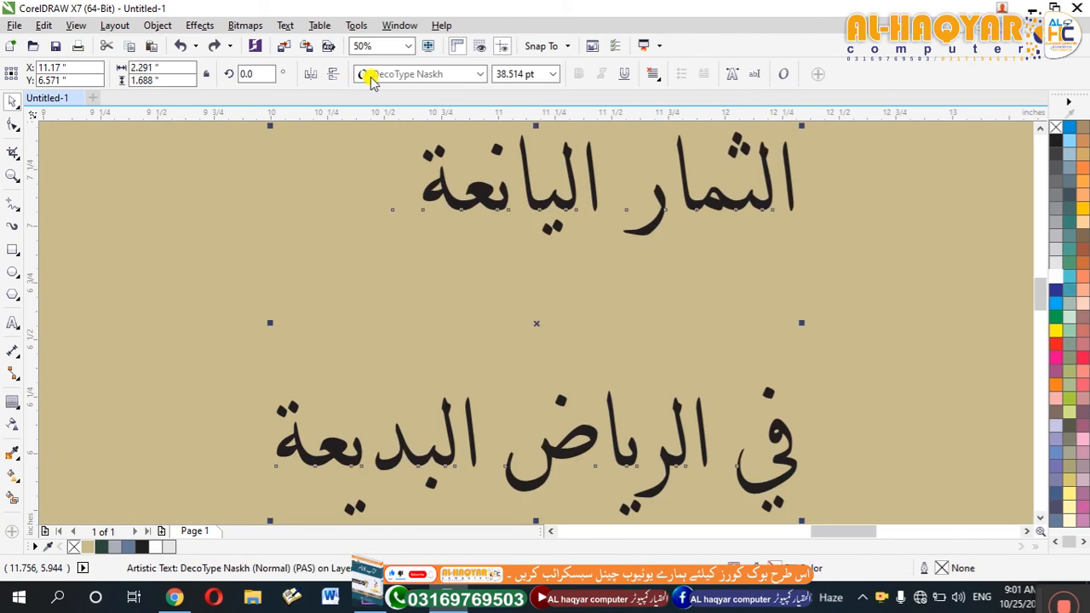
pyautogui.click(361, 75)
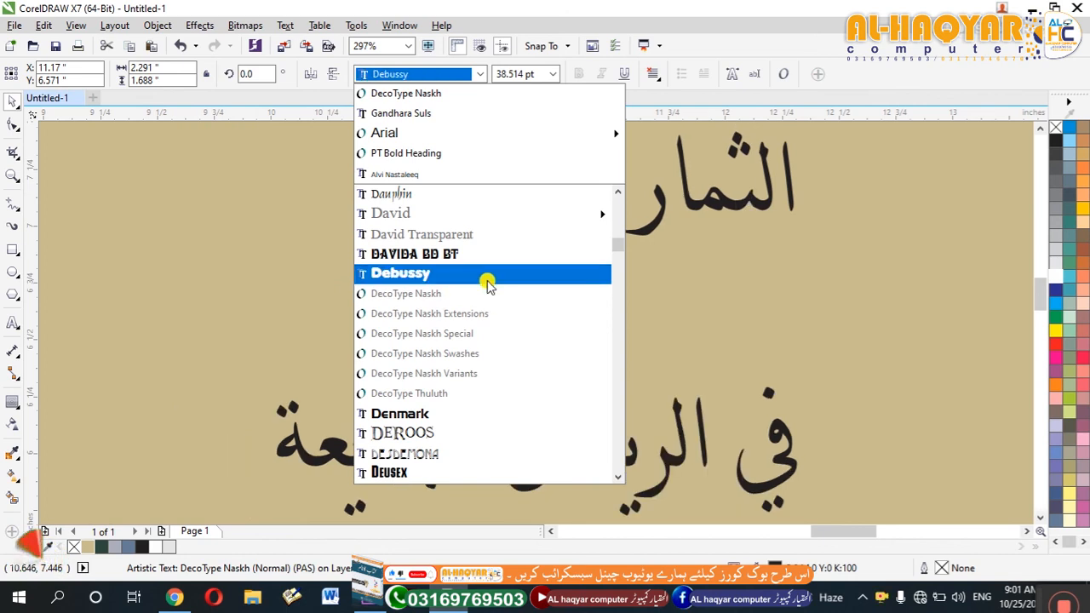
pyautogui.click(464, 394)
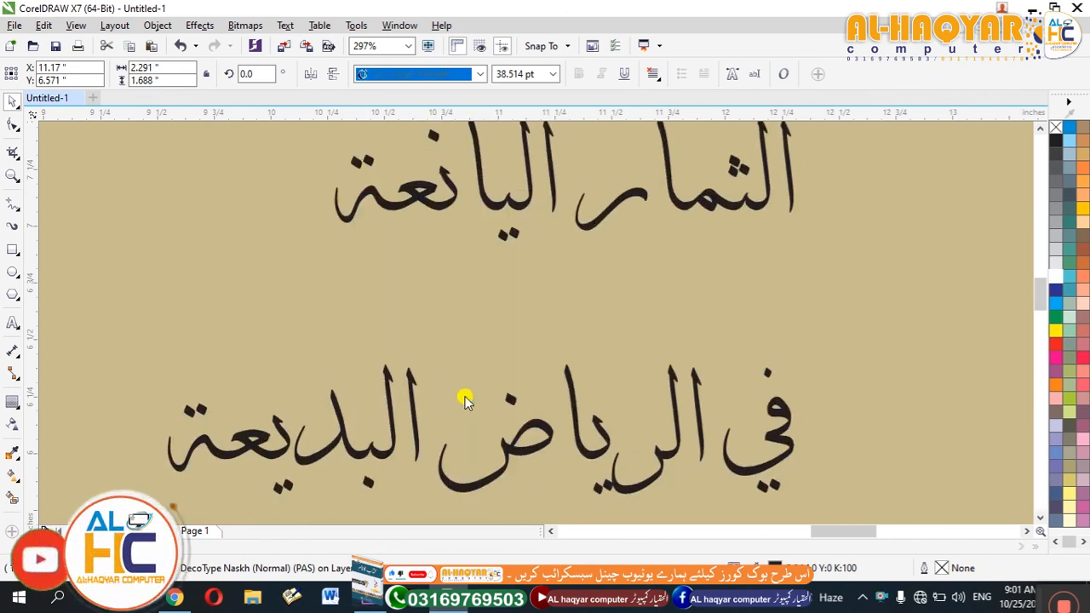
# Place the title at about 51 pt on the front cover's gold area and break it apart into separate lines.
pyautogui.scroll(-1, 545, 302)
pyautogui.scroll(-3, 545, 303)
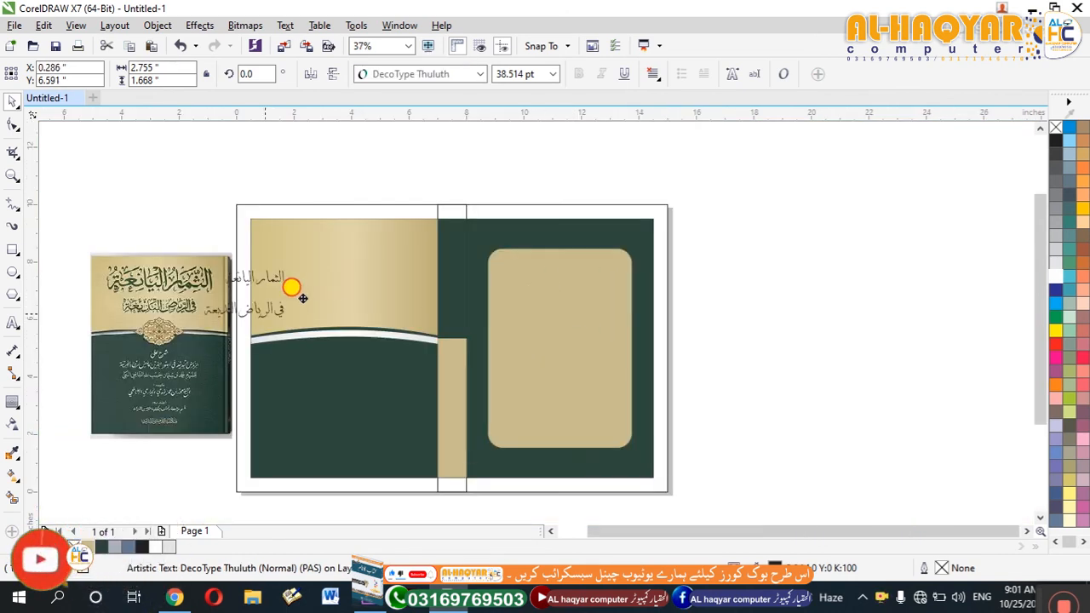
pyautogui.moveTo(348, 296); pyautogui.dragTo(389, 267)
pyautogui.hotkey('ctrl', 'k')
# Make the upper title line larger than the lower one, centre both lines on the front cover, and nudge the lower line up.
pyautogui.moveTo(379, 308); pyautogui.dragTo(392, 316)
pyautogui.keyDown('shift'); pyautogui.click(357, 266); pyautogui.keyUp('shift')
pyautogui.press('c')
pyautogui.click(384, 227)
pyautogui.click(345, 301)
pyautogui.press('Up')
pyautogui.press('Up')
pyautogui.press('Up')
pyautogui.press('Up')
pyautogui.press('Up')
pyautogui.press('Up')
pyautogui.press('Up')
pyautogui.press('Up')
pyautogui.press('Up')
pyautogui.press('Up')
pyautogui.press('Up')
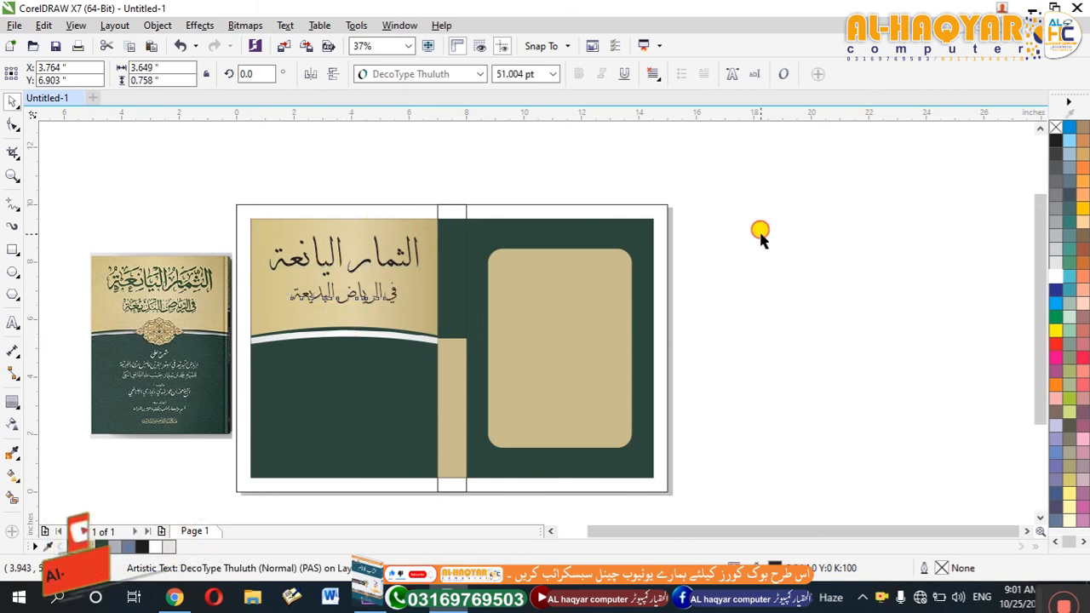
pyautogui.press('Escape')
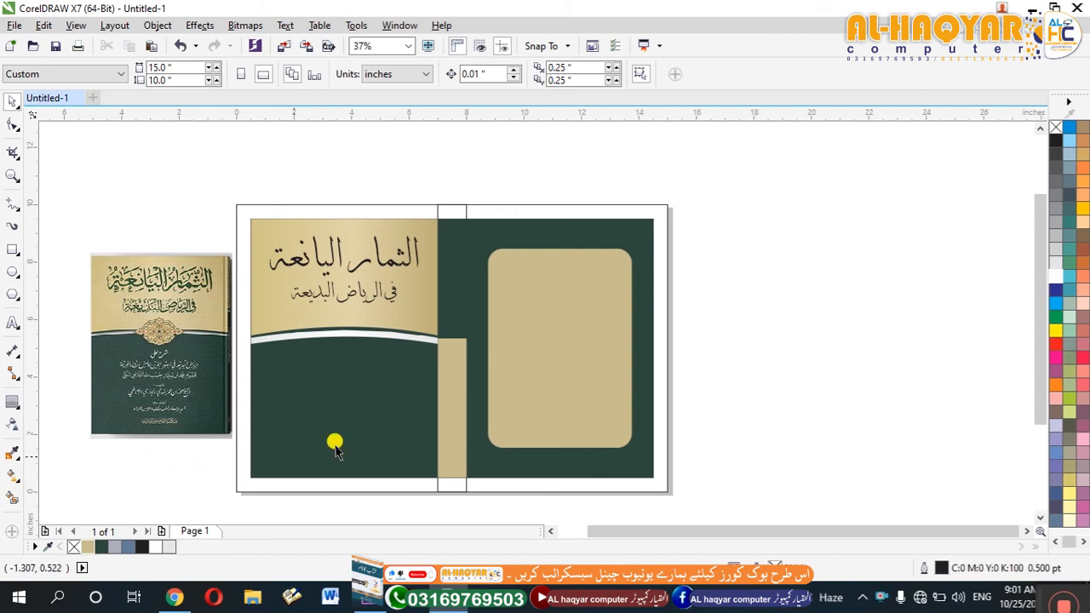
pyautogui.click(156, 322)
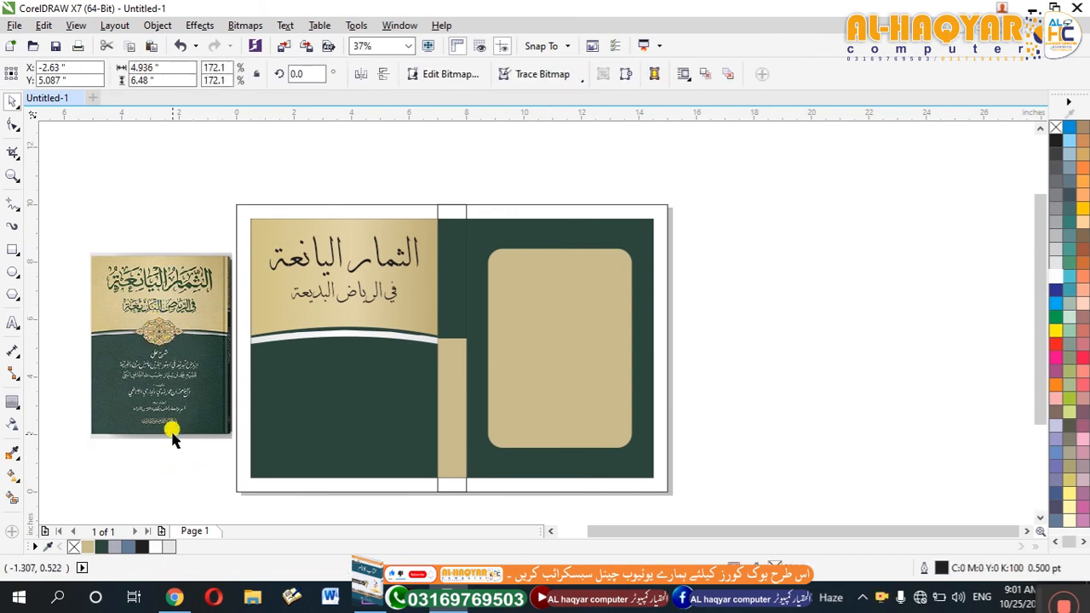
pyautogui.press('Delete')
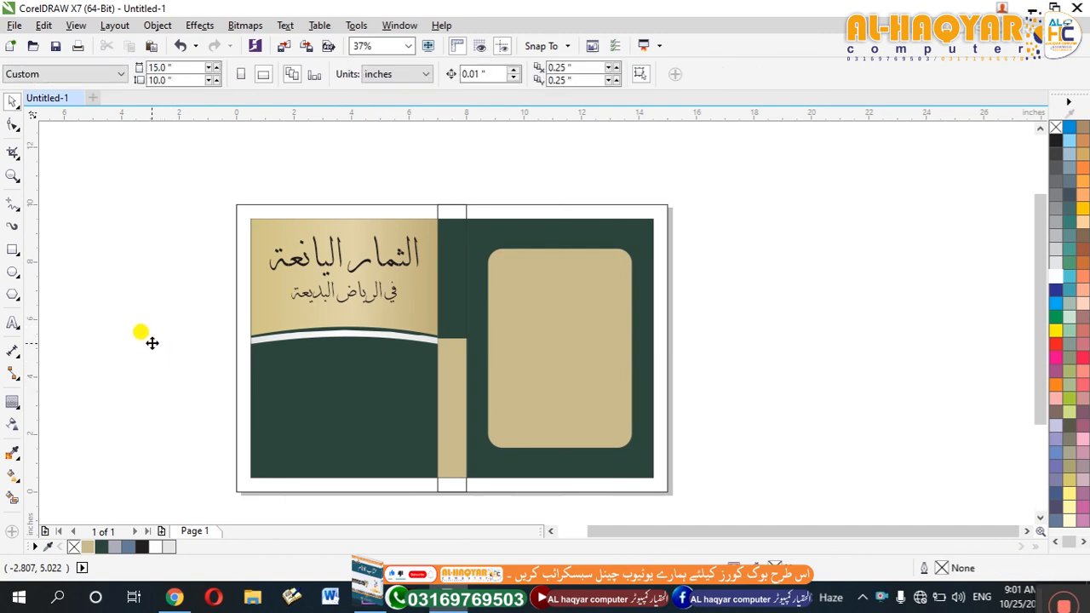
pyautogui.hotkey('ctrl', 'z')
# PowerClip the reference cover image inside the rounded tan back-cover panel.
pyautogui.rightClick(156, 328)
pyautogui.rightClick(172, 272)
pyautogui.click(194, 142)
pyautogui.click(538, 338)
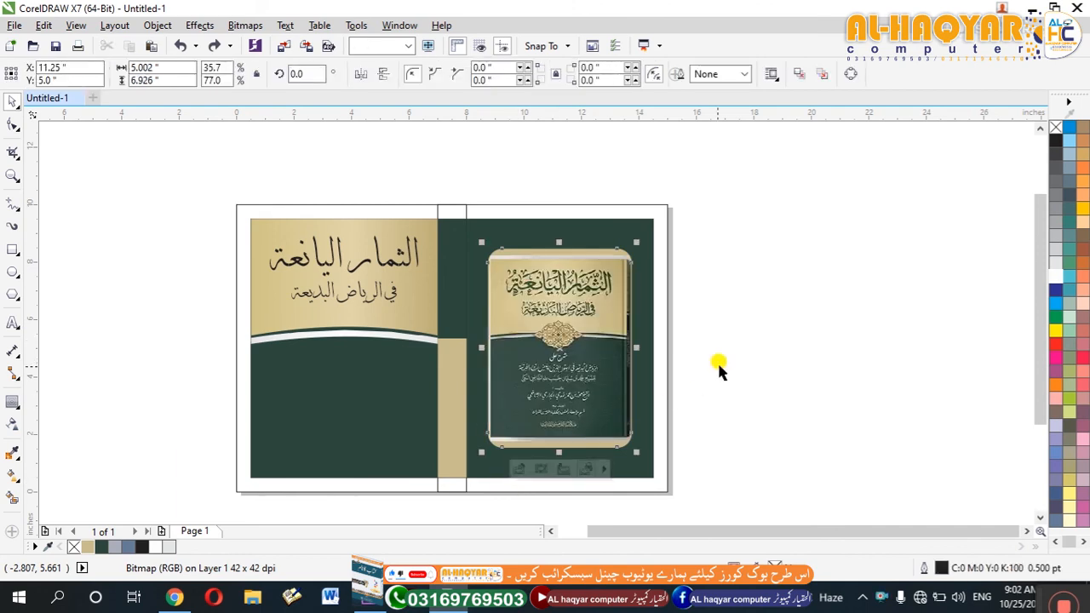
# Edit the PowerClip contents, scaling the cover image about its centre to 5.34 × 7.623 inches, and finish editing.
pyautogui.click(517, 468)
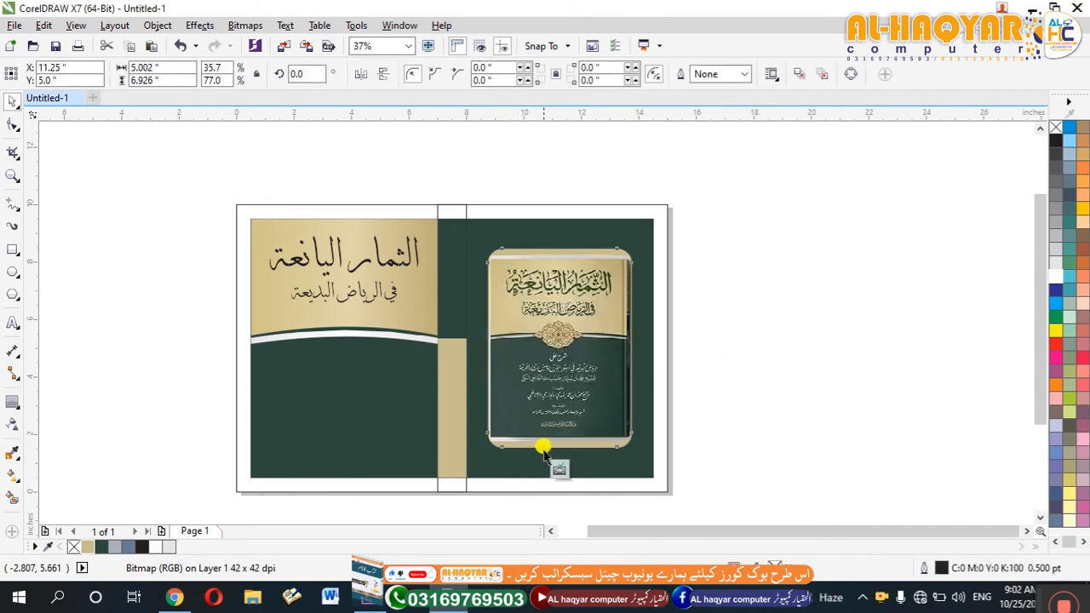
pyautogui.click(563, 421)
pyautogui.moveTo(636, 446); pyautogui.dragTo(650, 455)
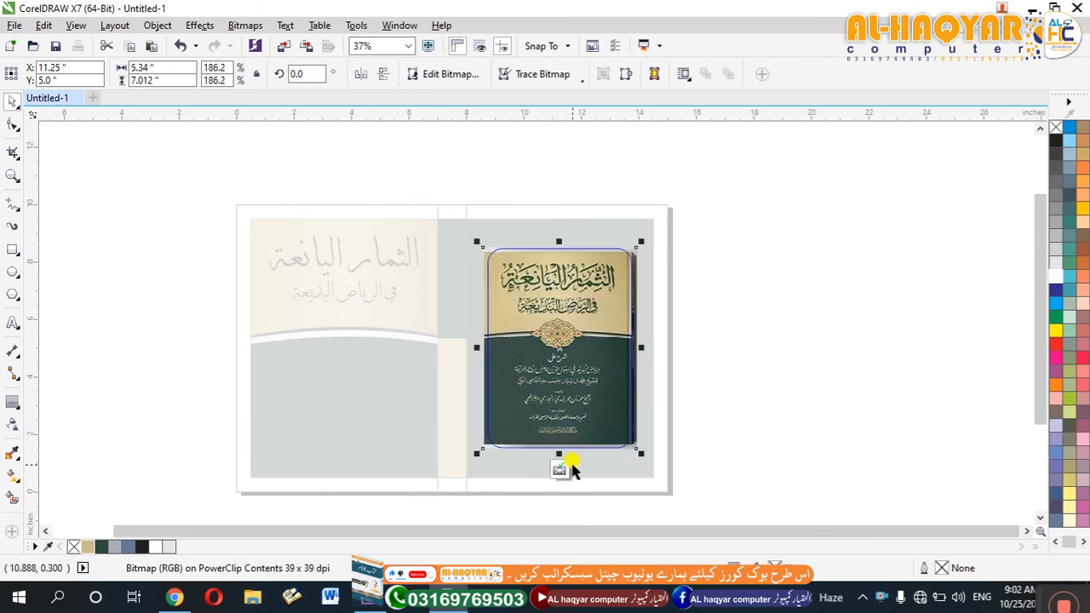
pyautogui.moveTo(558, 450); pyautogui.dragTo(560, 464)
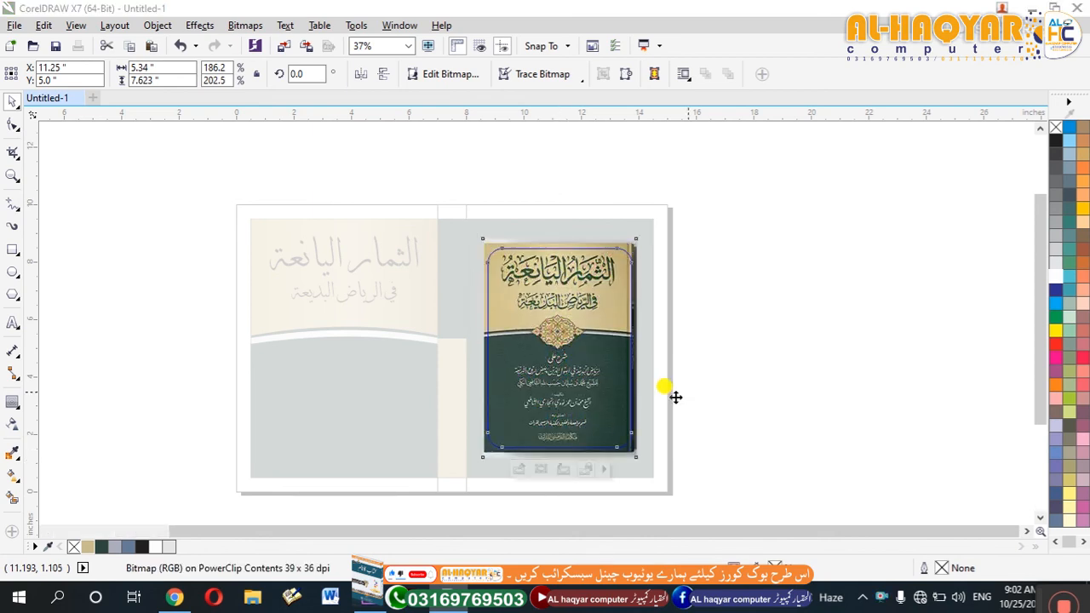
pyautogui.keyDown('ctrl'); pyautogui.click(727, 329); pyautogui.keyUp('ctrl')
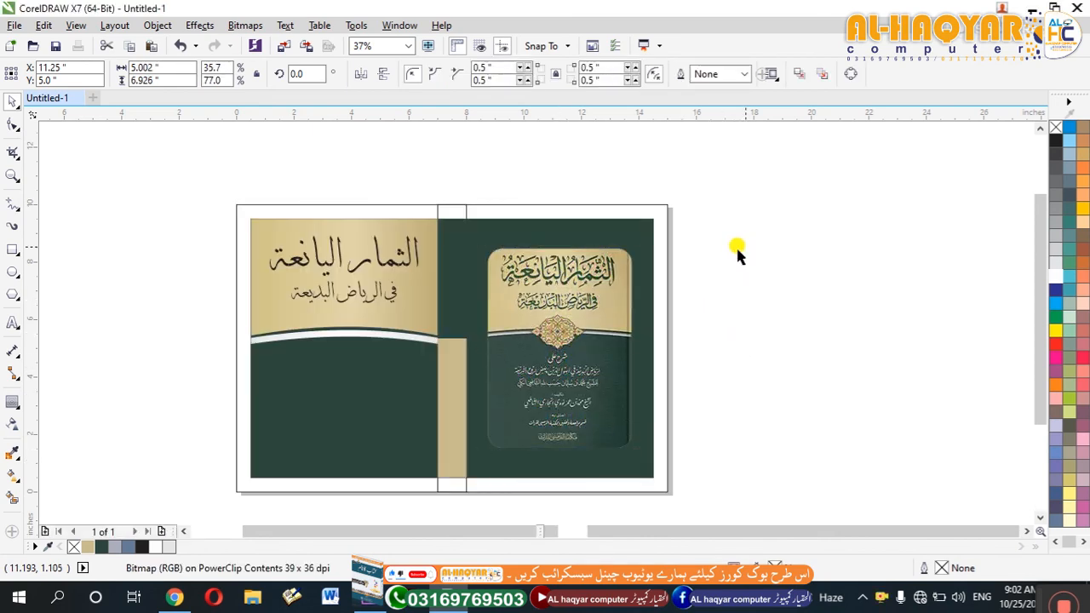
pyautogui.press('F4')
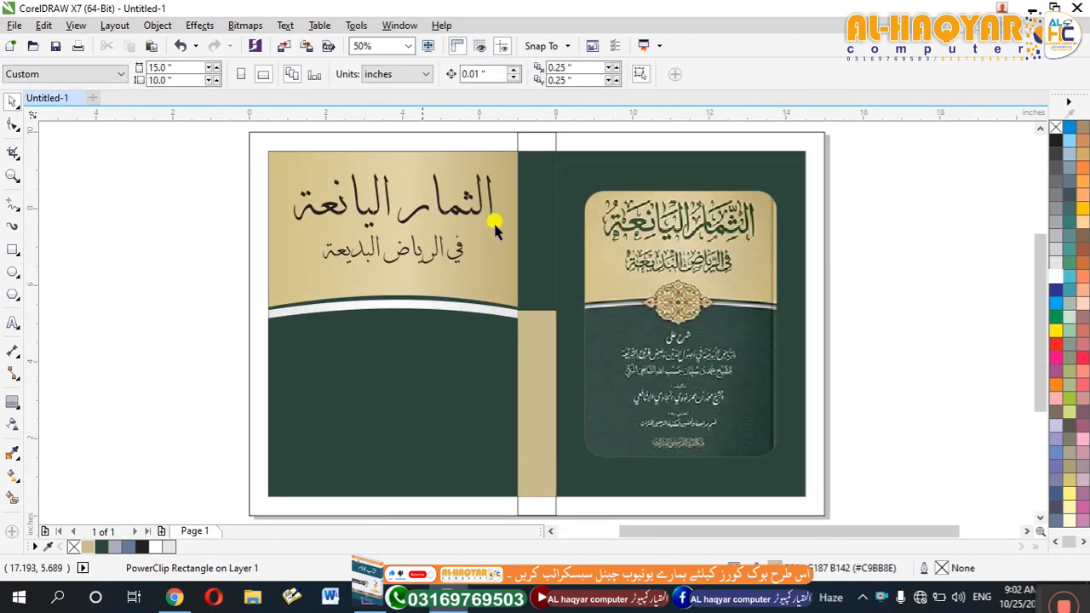
pyautogui.click(534, 266)
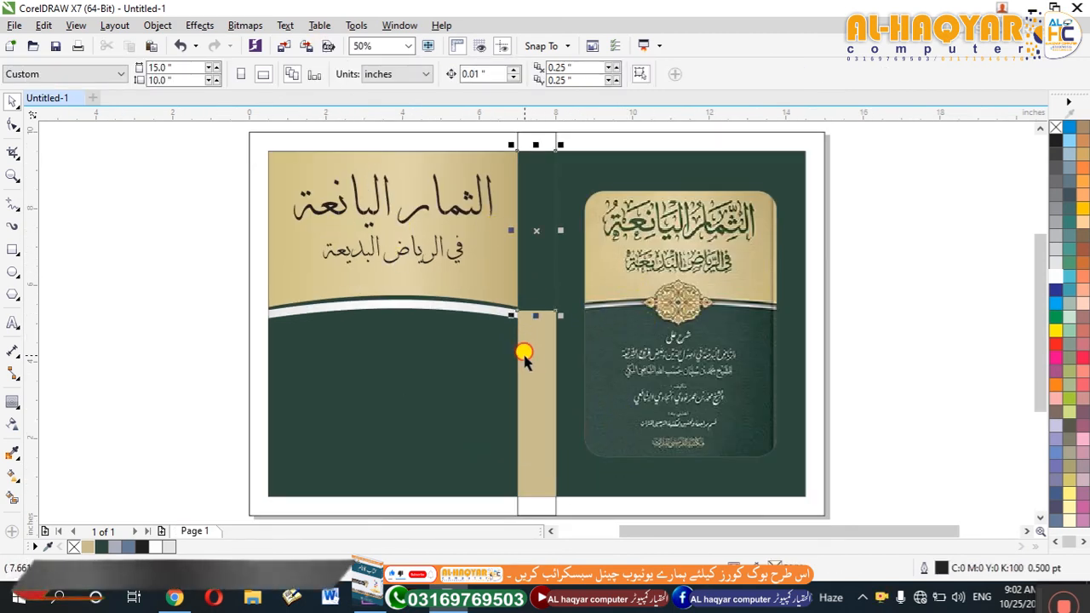
pyautogui.click(436, 367)
pyautogui.click(878, 255)
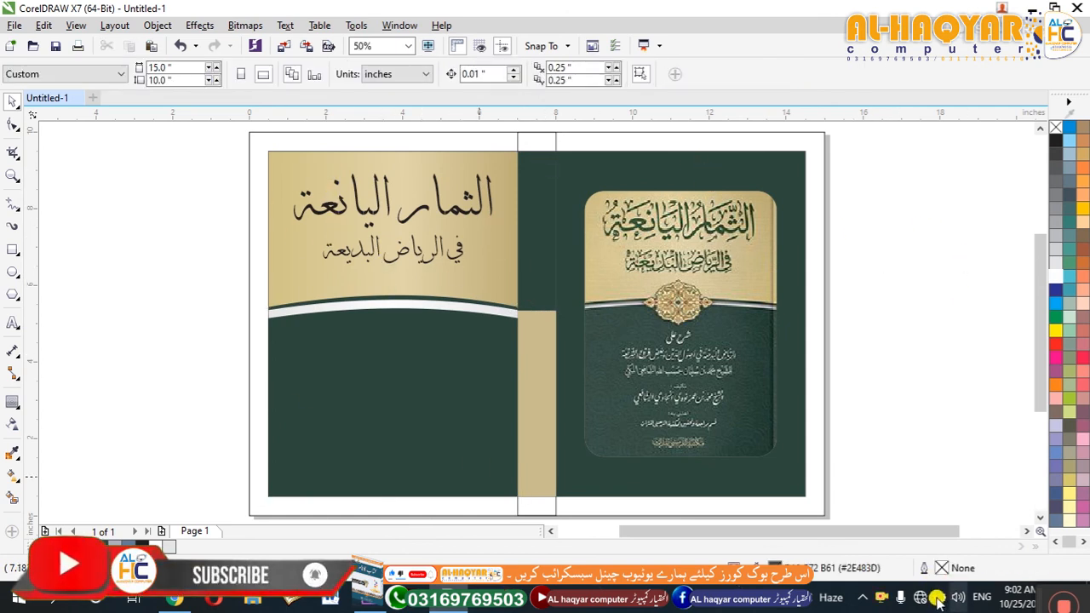
pyautogui.moveTo(1035, 600); pyautogui.dragTo(907, 579)
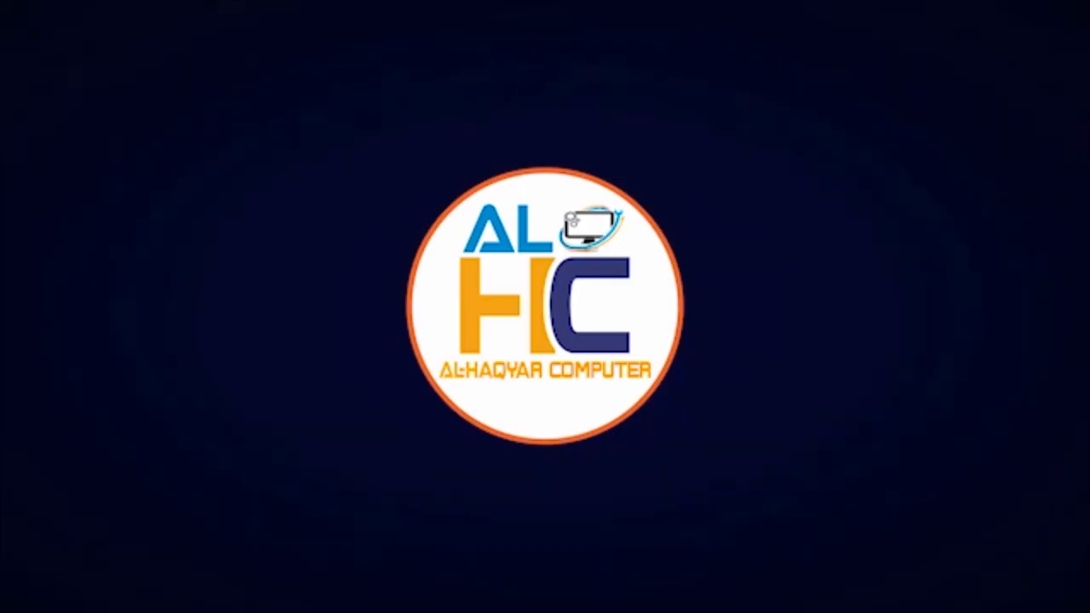